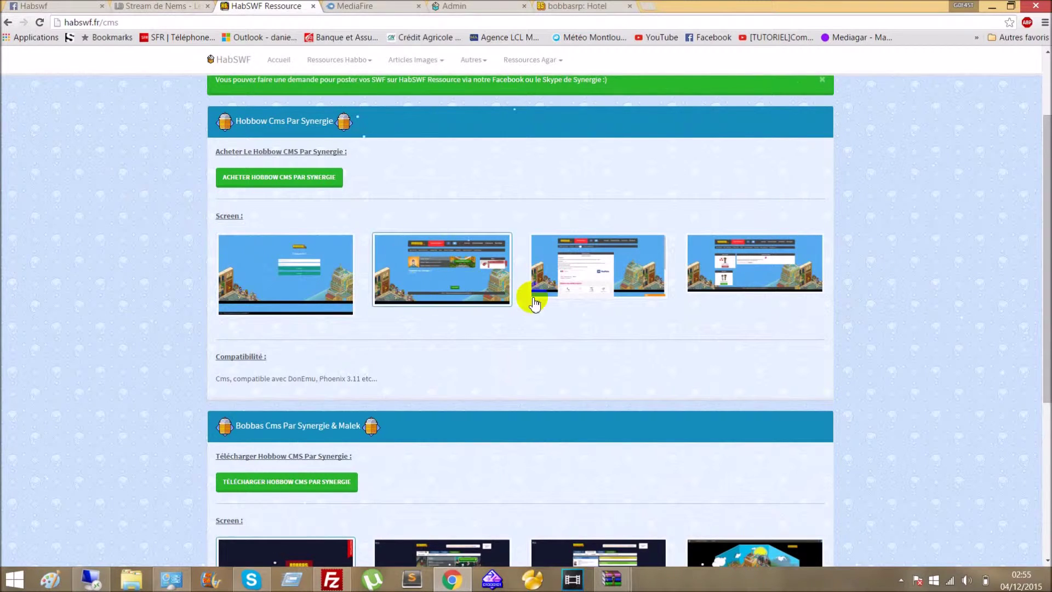
Step: Switch to the remote desktop and show the root contents of the HobbowCms.rar archive in WinRAR
click(107, 570)
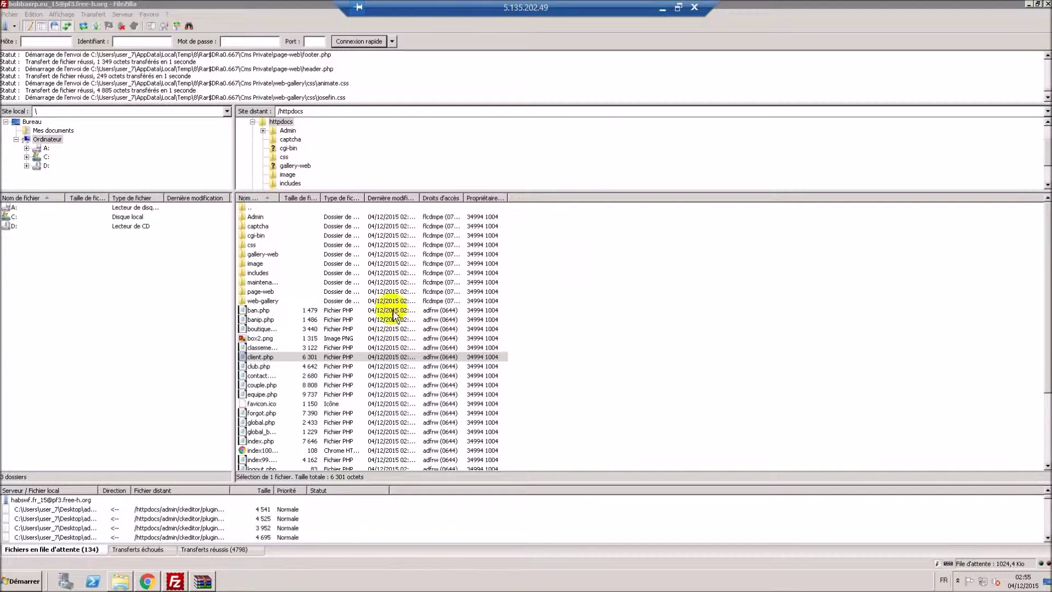
click(202, 582)
click(453, 206)
double_click(13, 88)
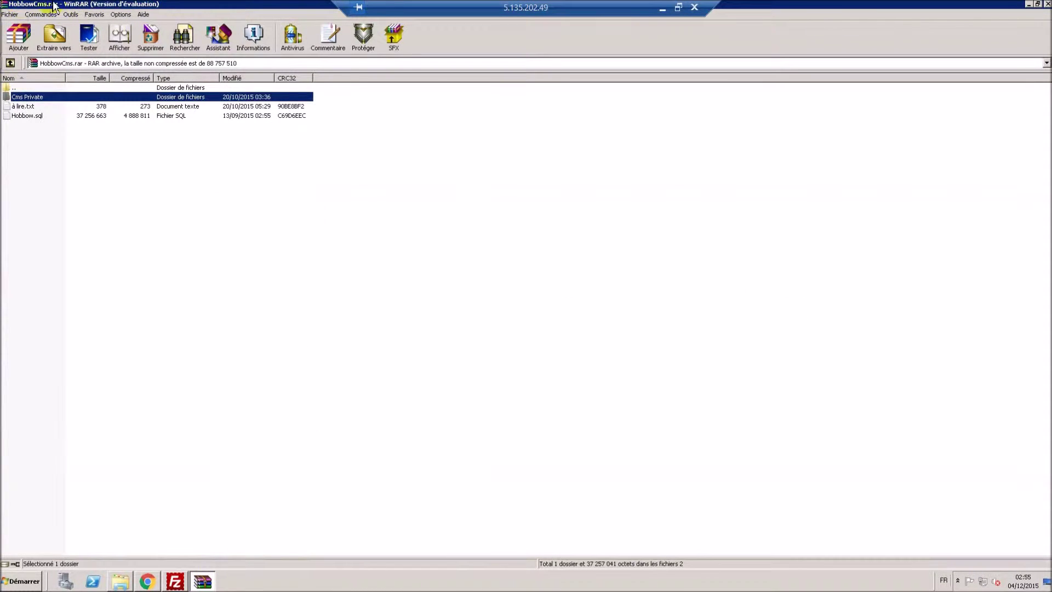
click(123, 226)
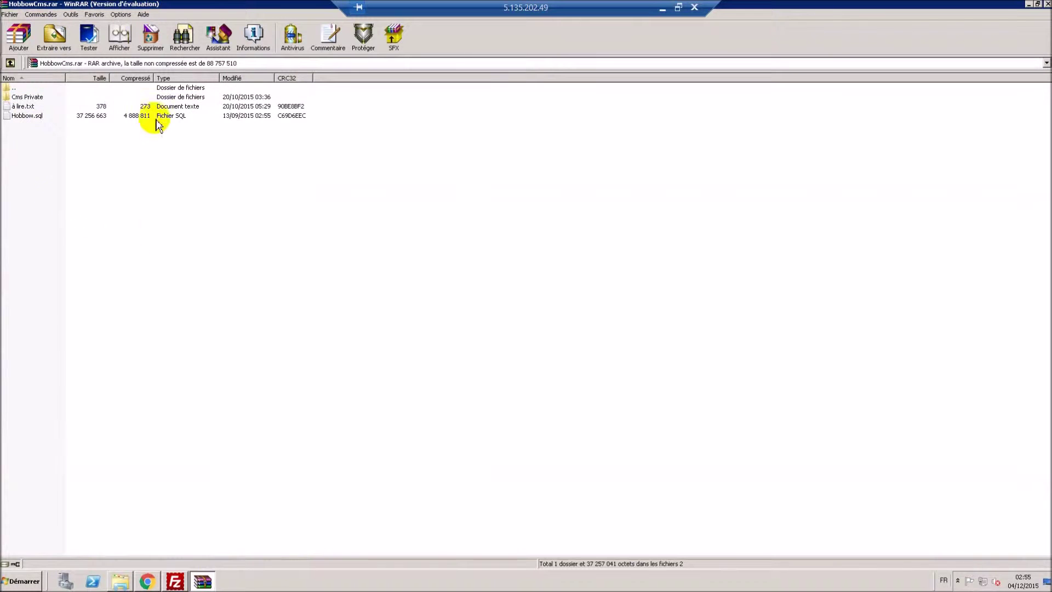
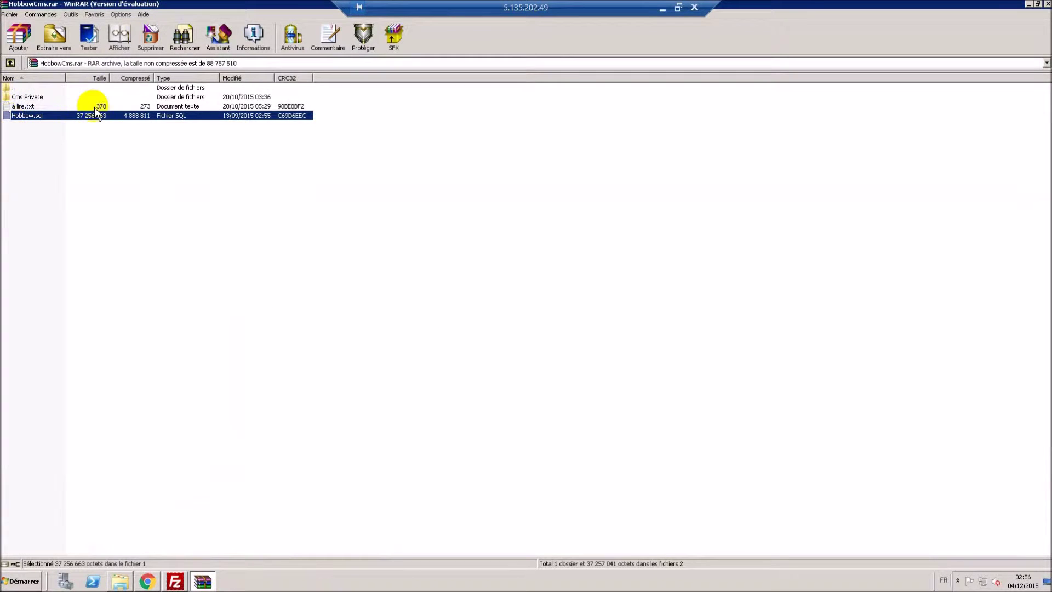
Step: Open the Cms Private folder in the archive and look over the site folders and PHP files that make up the CMS
double_click(58, 98)
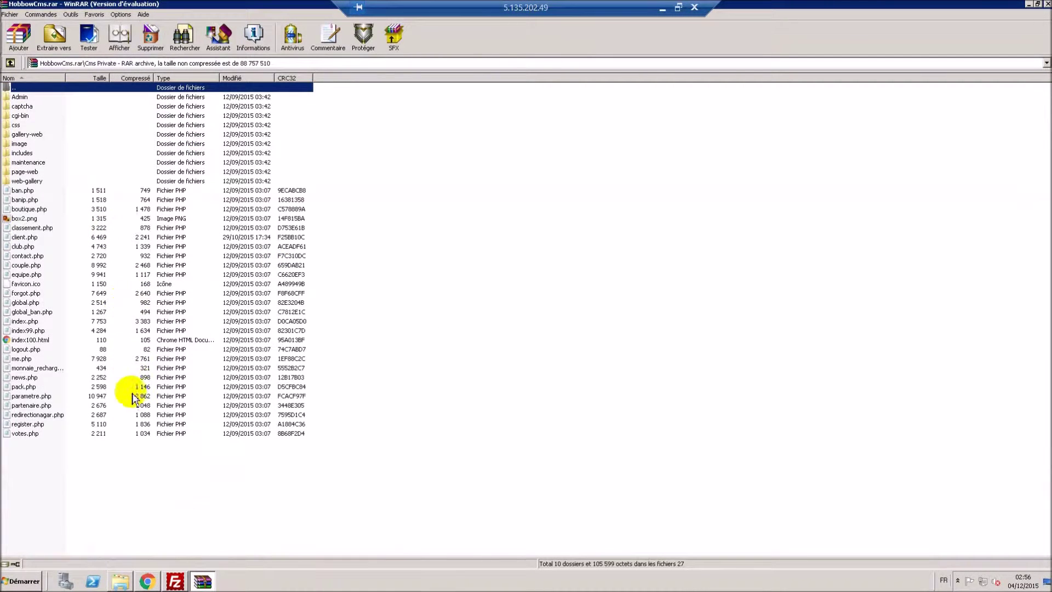
drag(83, 466, 109, 104)
click(594, 348)
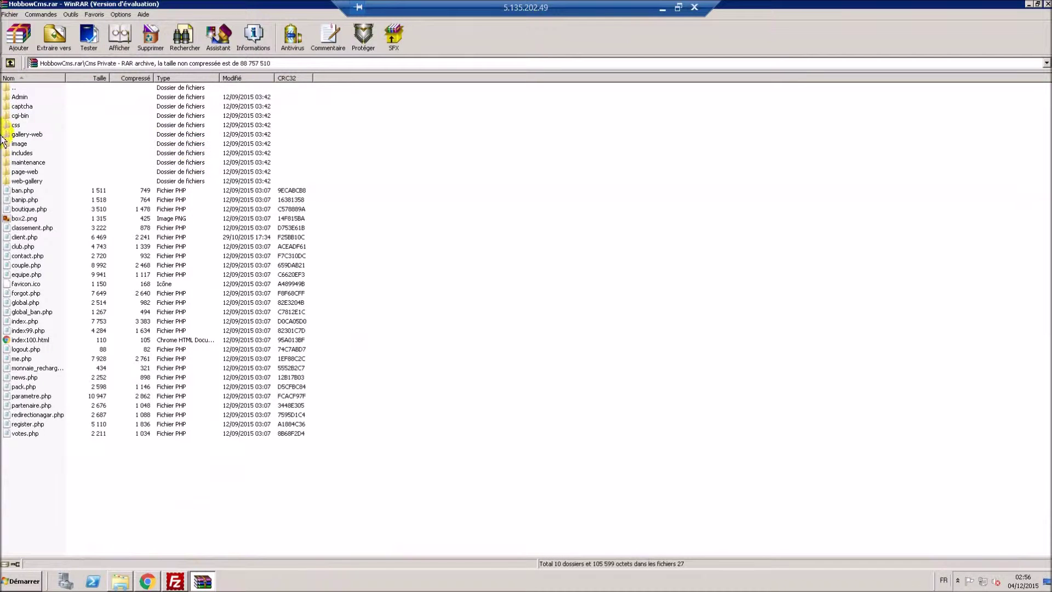
Step: Go into the includes folder of Cms Private and open MySQL.php from the archive
click(29, 156)
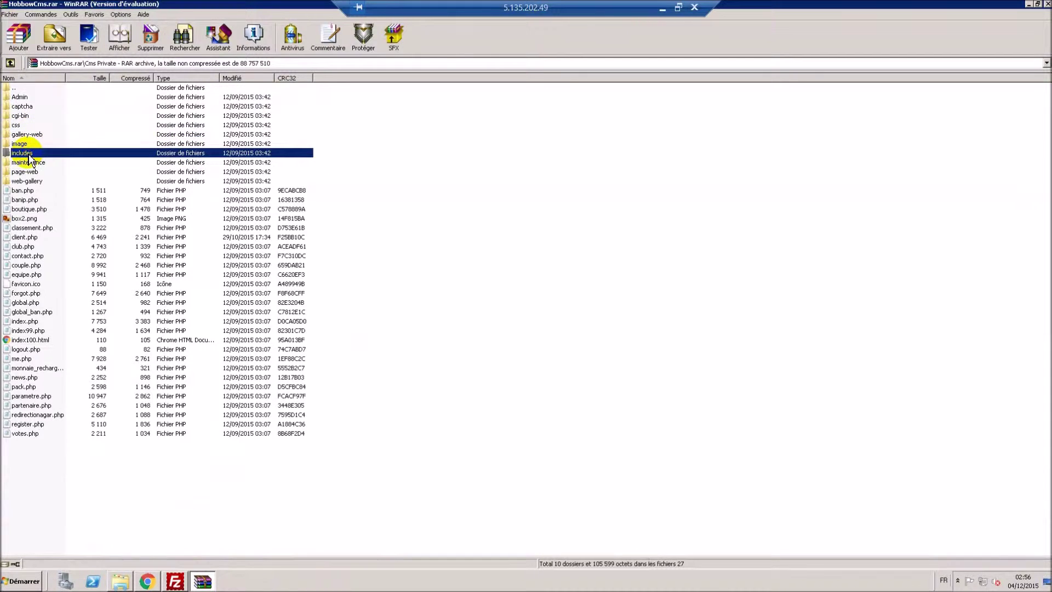
double_click(33, 155)
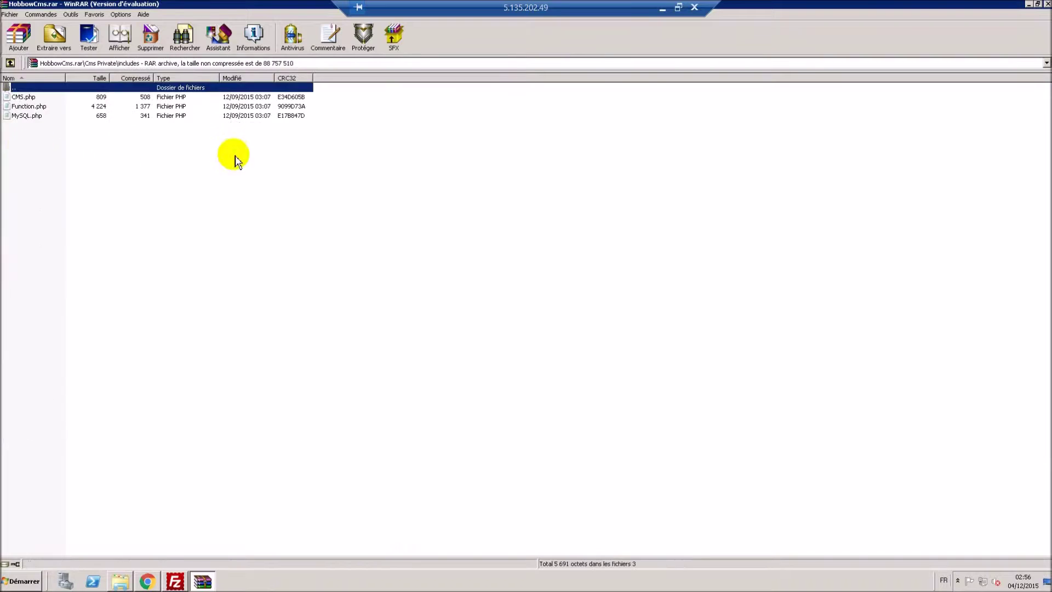
right_click(36, 116)
drag(22, 119, 129, 182)
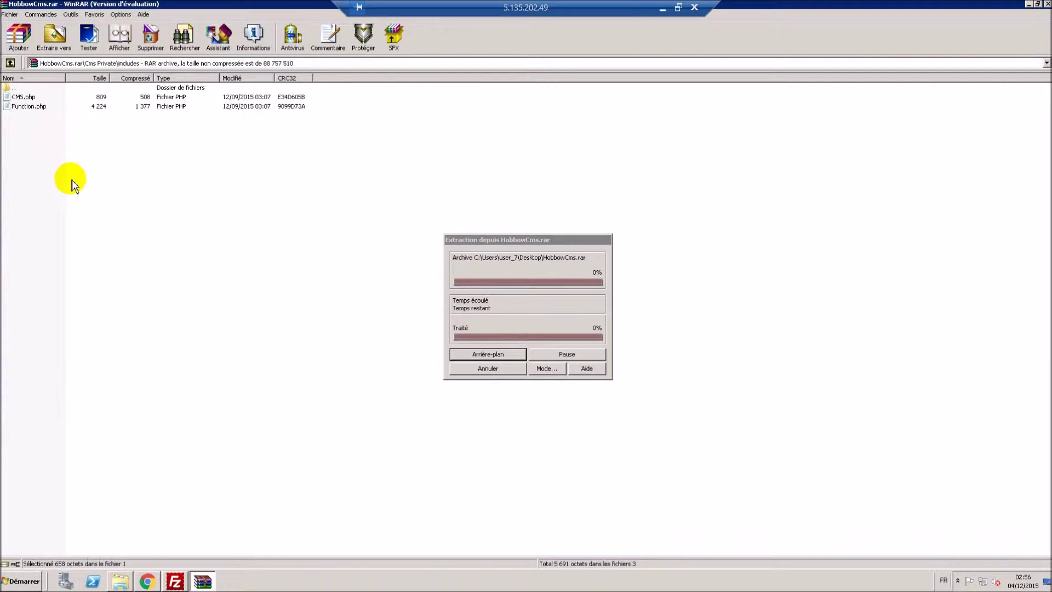
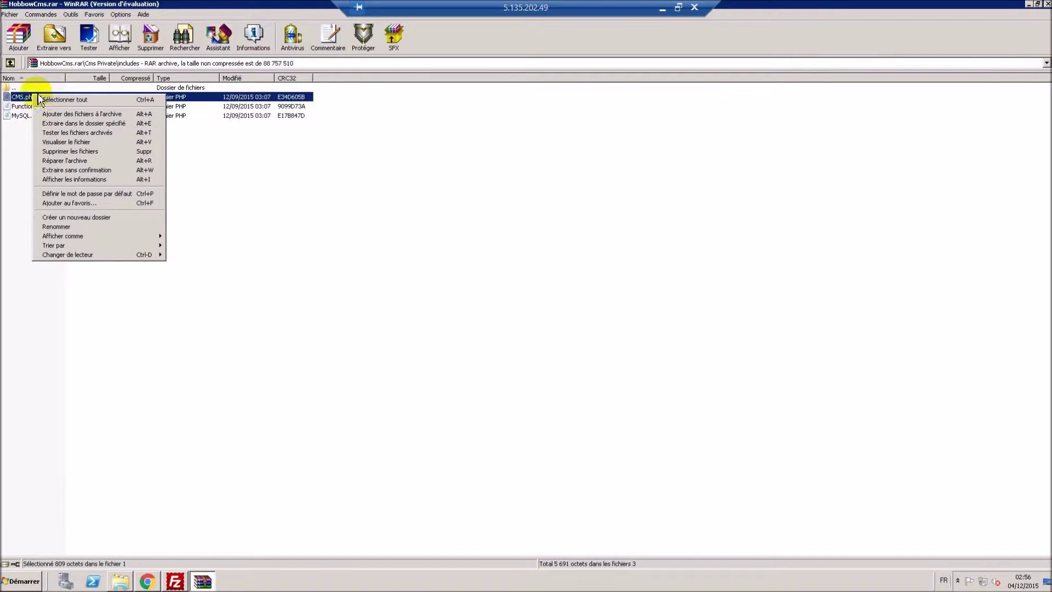
Step: Open CMS.php and examine its site name, URL, image path, keyword and build settings
double_click(19, 97)
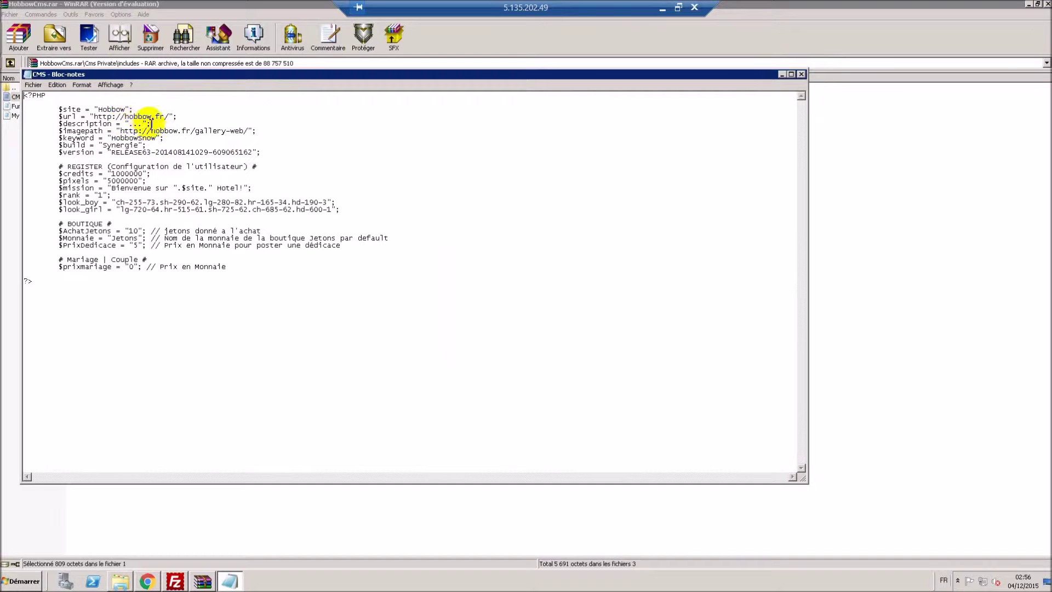
drag(130, 116, 168, 116)
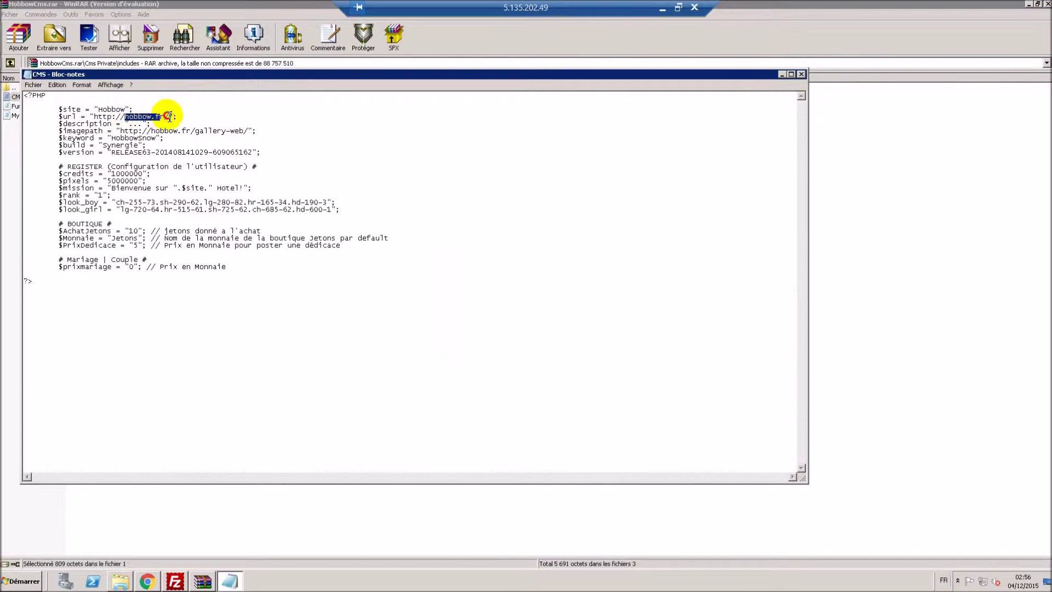
drag(98, 110, 125, 110)
click(97, 110)
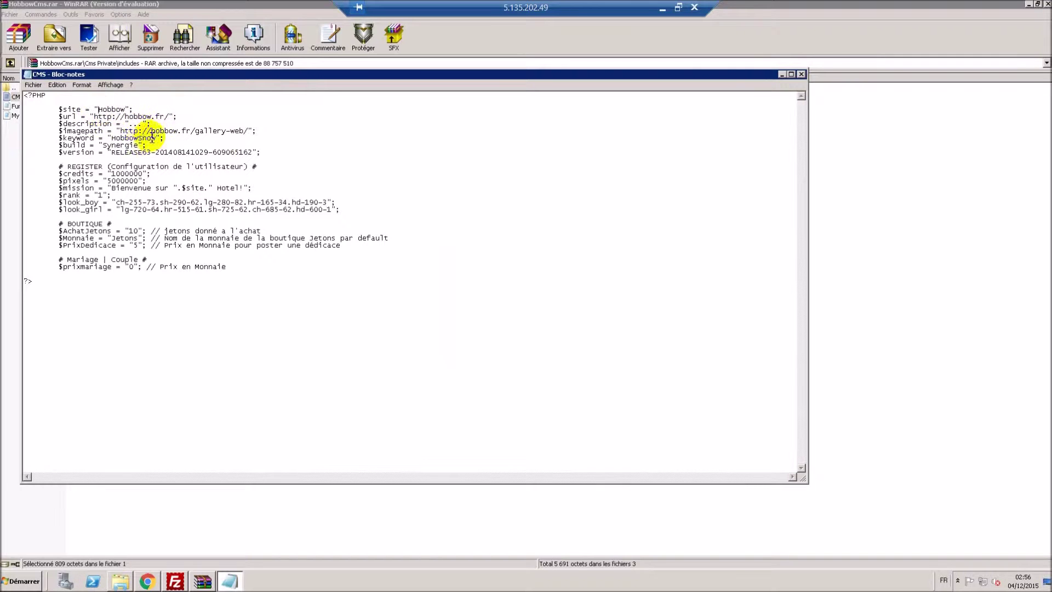
mouse_move(150, 132)
mouse_down()
mouse_move(216, 131)
mouse_move(152, 132)
mouse_up()
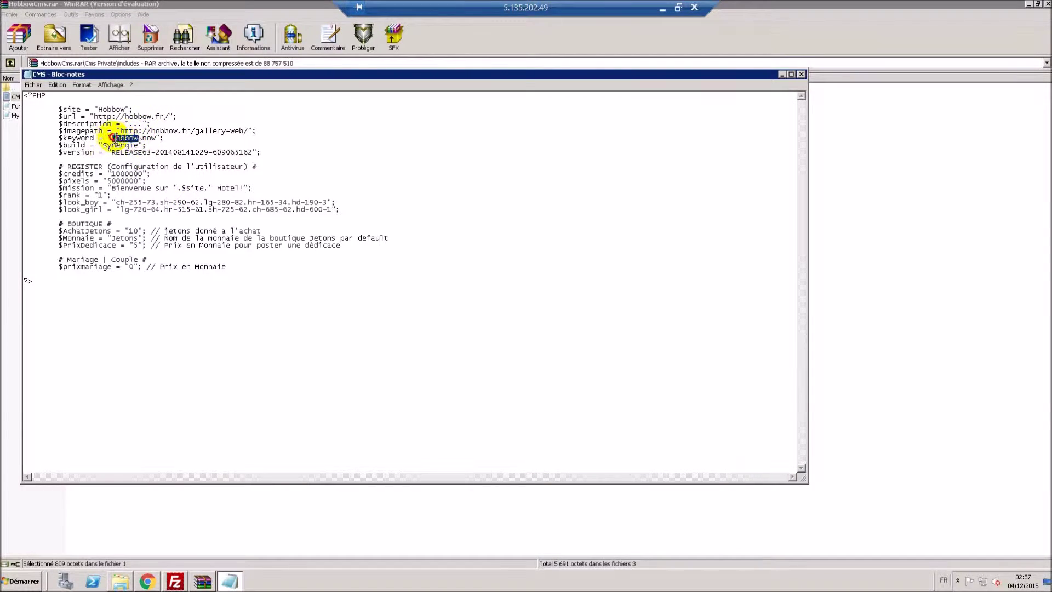
drag(103, 146, 121, 145)
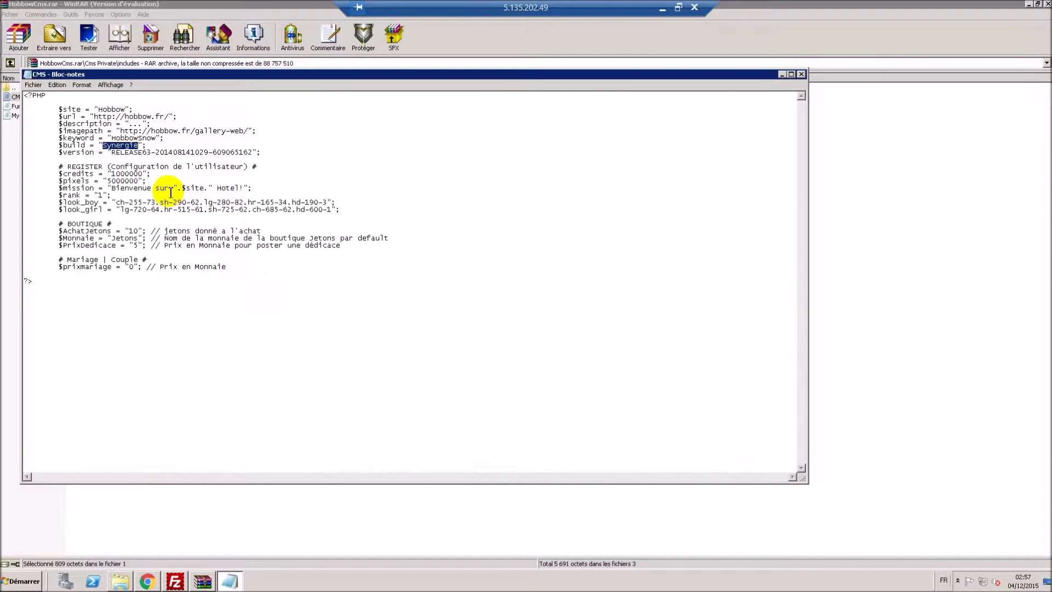
Step: Review the registration, shop and marriage price settings in CMS.php, and close the file
drag(100, 173, 144, 174)
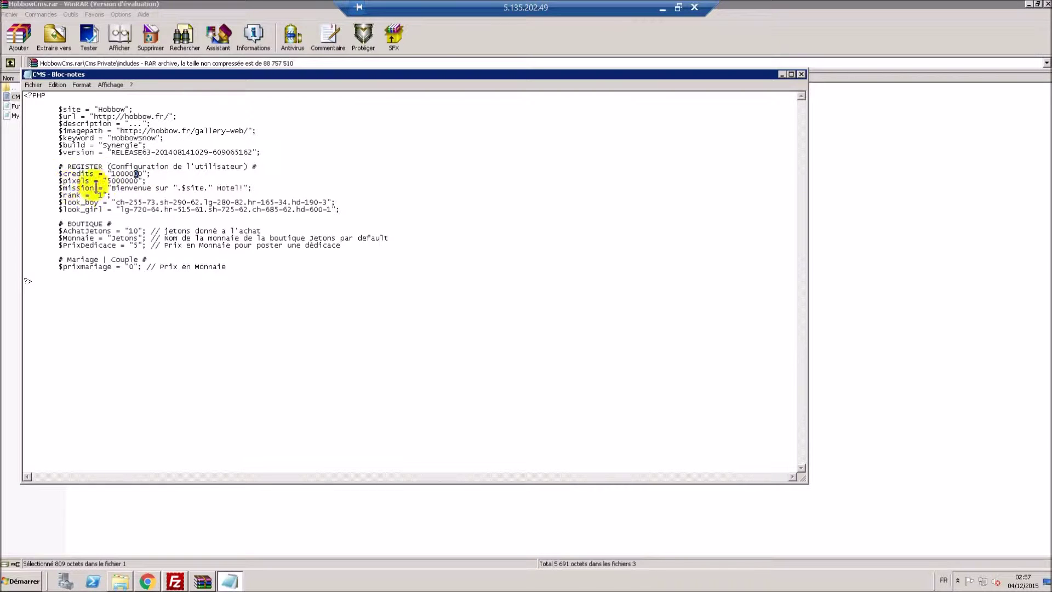
drag(105, 181, 211, 180)
drag(133, 188, 234, 188)
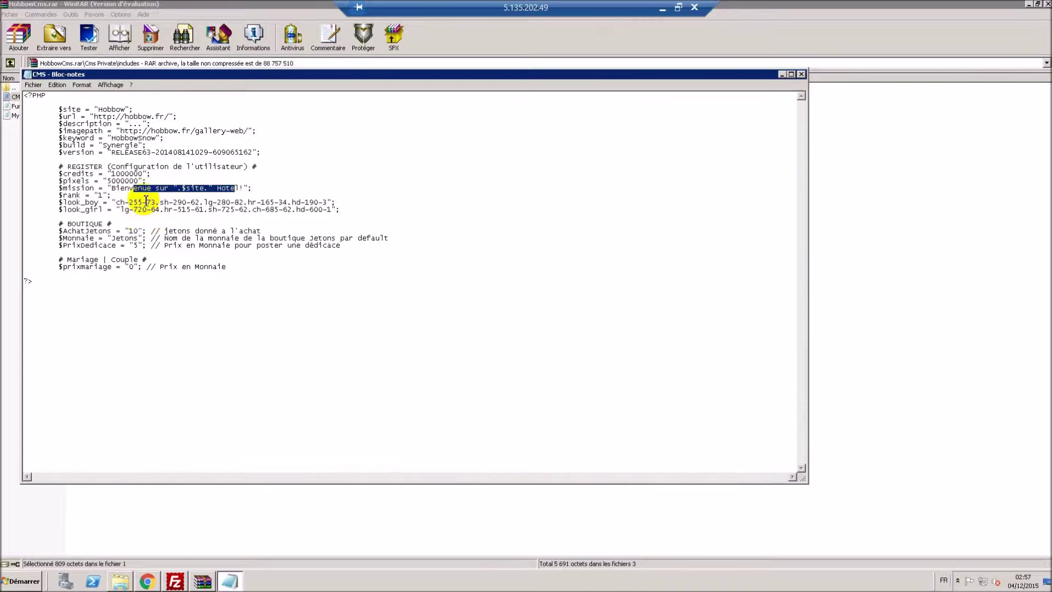
drag(143, 202, 180, 198)
click(166, 219)
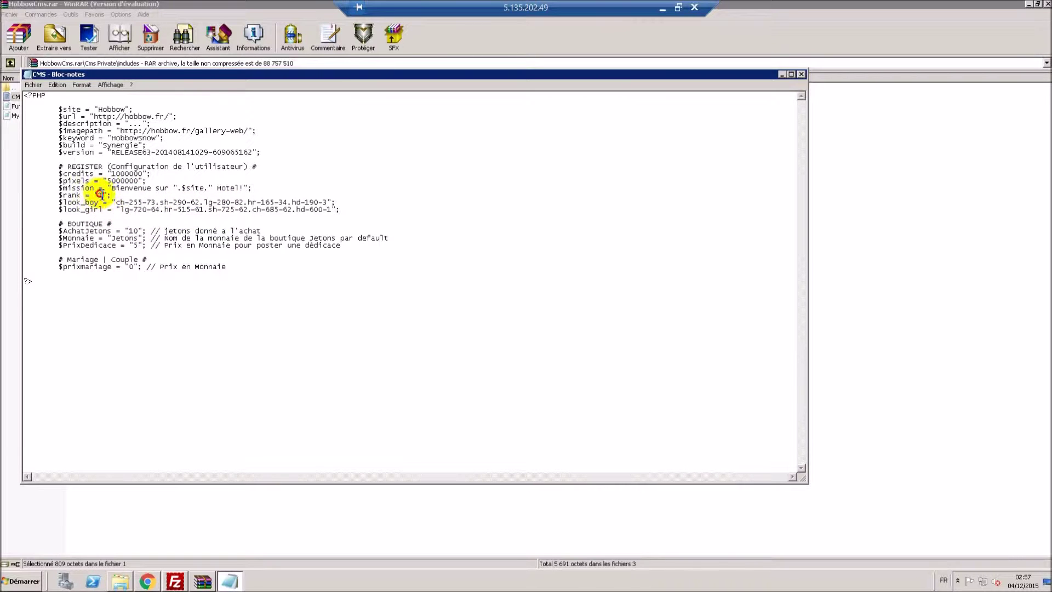
click(103, 274)
drag(128, 229, 146, 234)
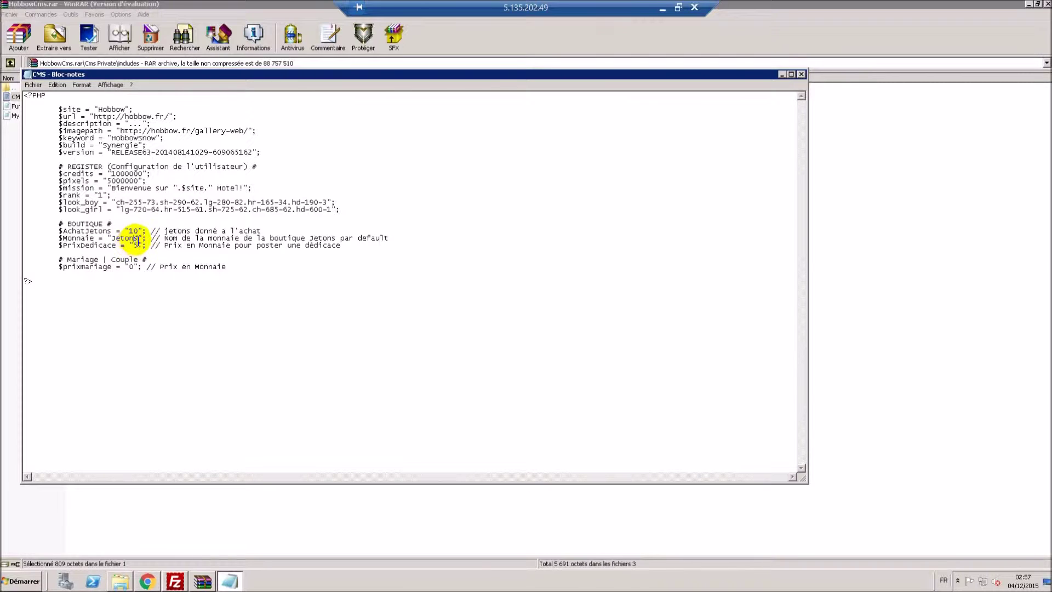
double_click(148, 255)
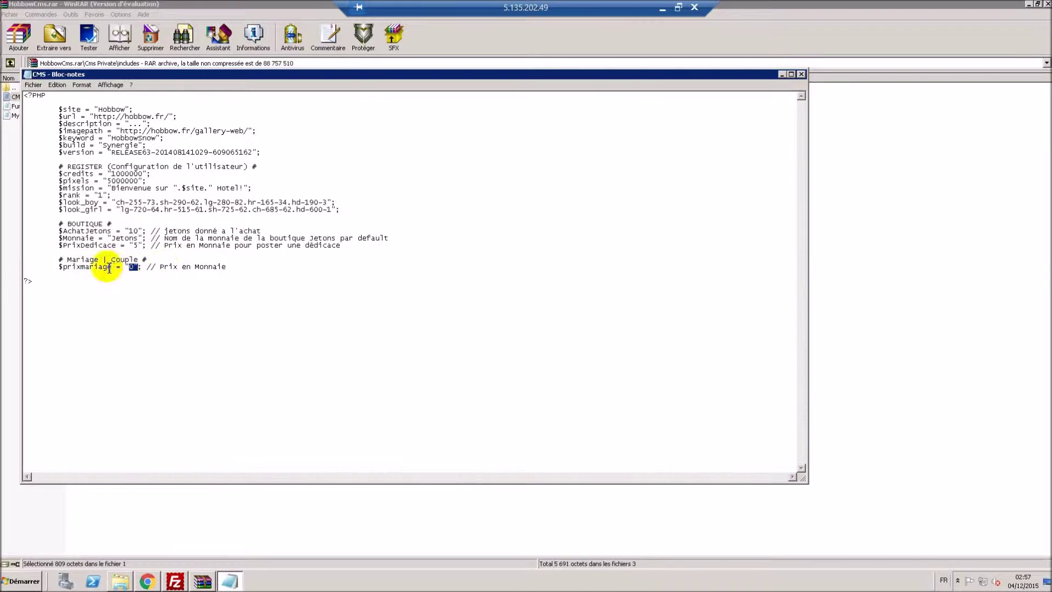
click(801, 73)
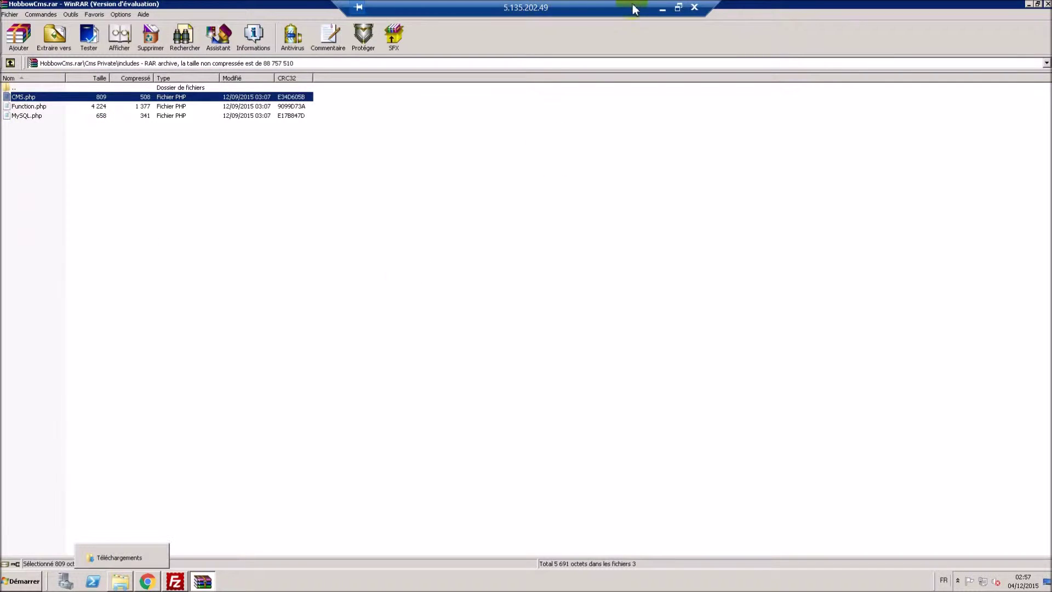
Step: Return to the local Chrome browser, replace the Admin and bobbasrp tabs with a new one, and load bobbasrp.eu in it
click(659, 7)
click(425, 6)
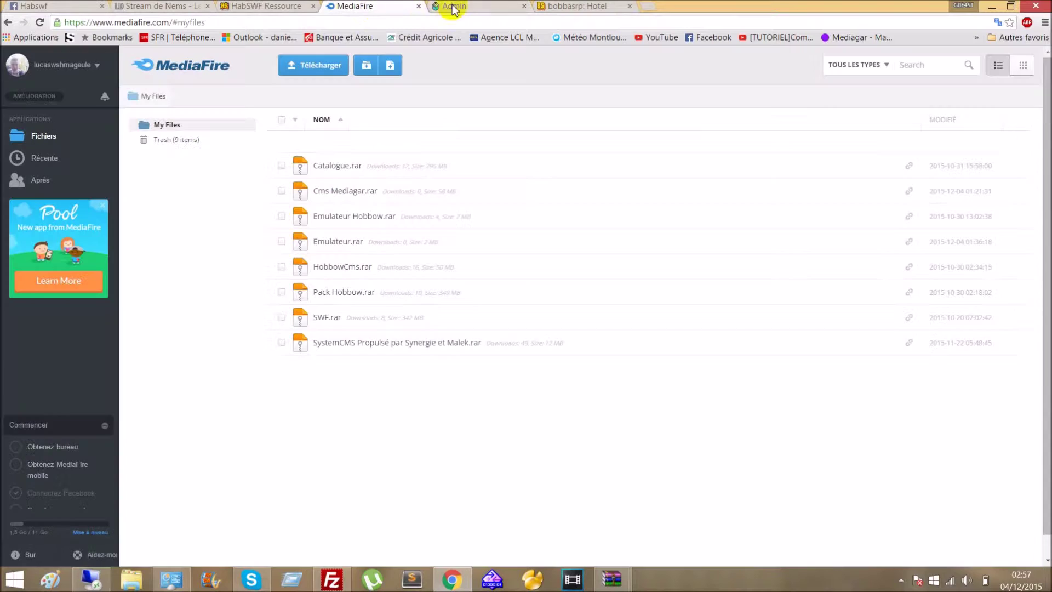
click(476, 8)
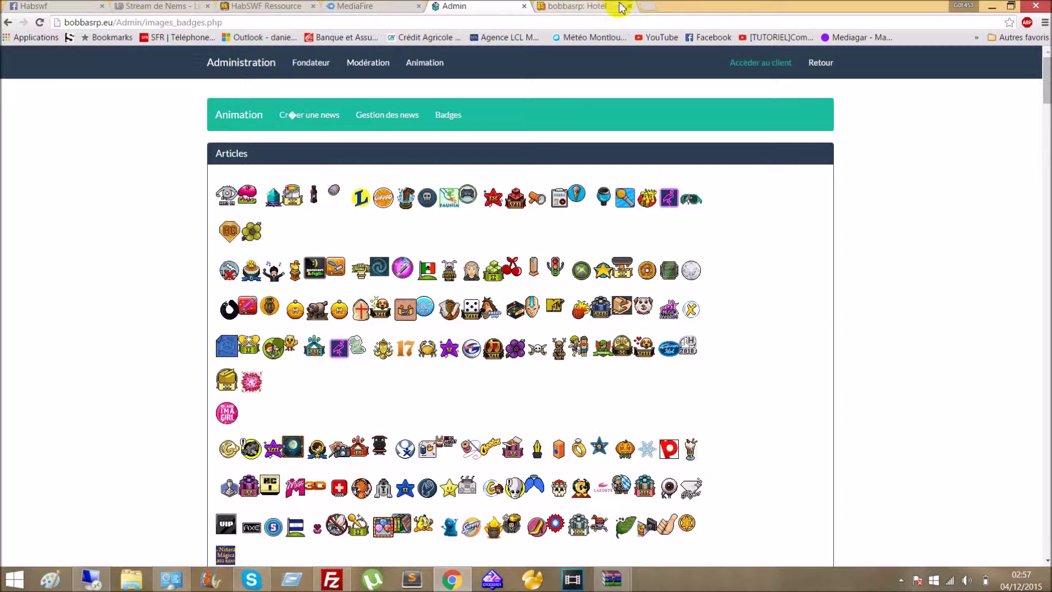
click(643, 7)
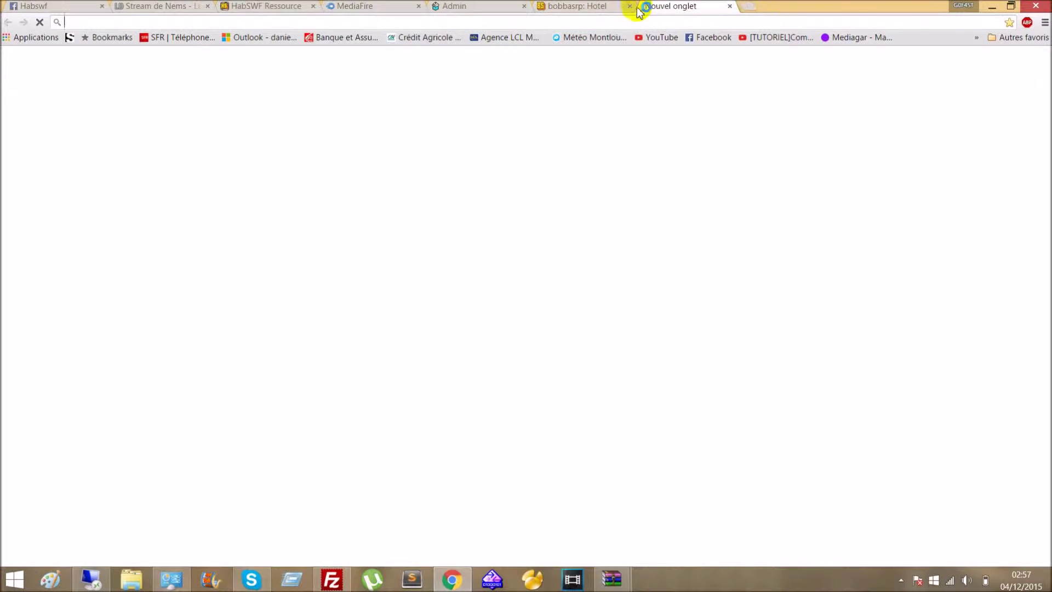
middle_click(546, 7)
click(526, 6)
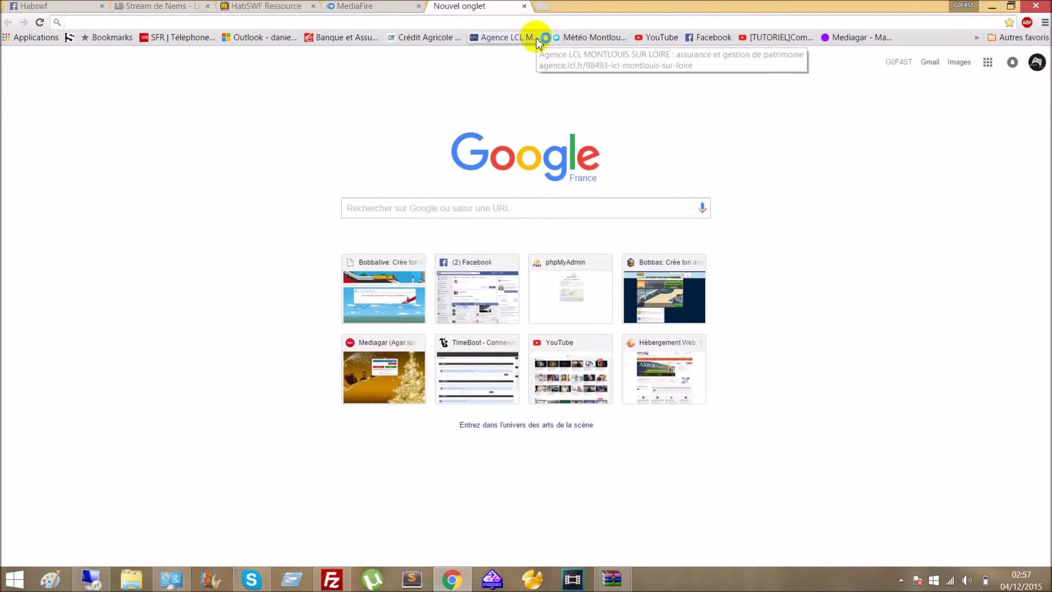
text(bobbasrp)
key(Return)
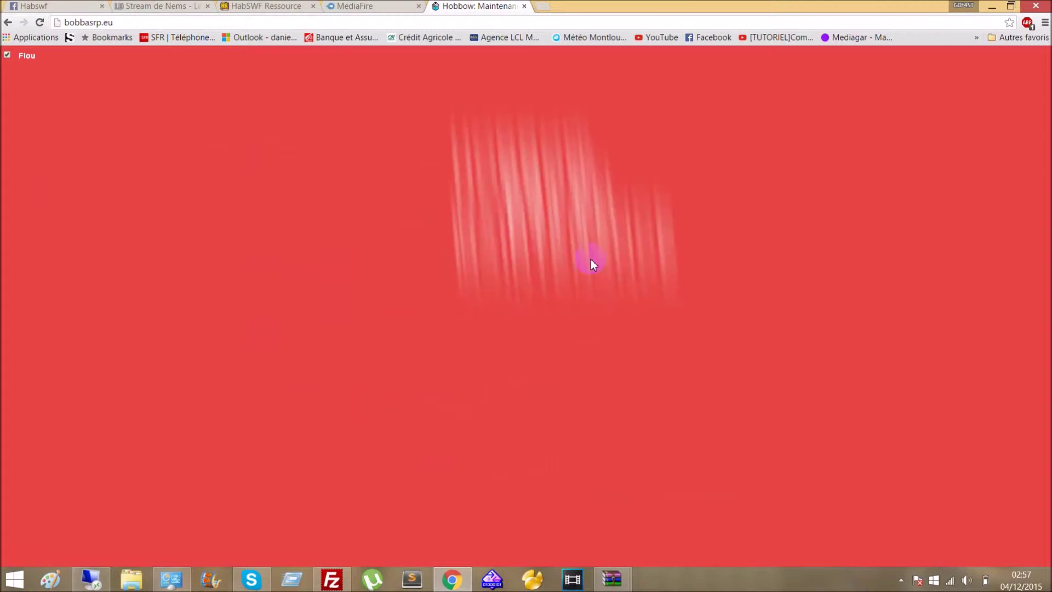
Step: Switch to FileZilla on the remote desktop and locate the index files in the remote httpdocs folder, selecting index.php
click(133, 23)
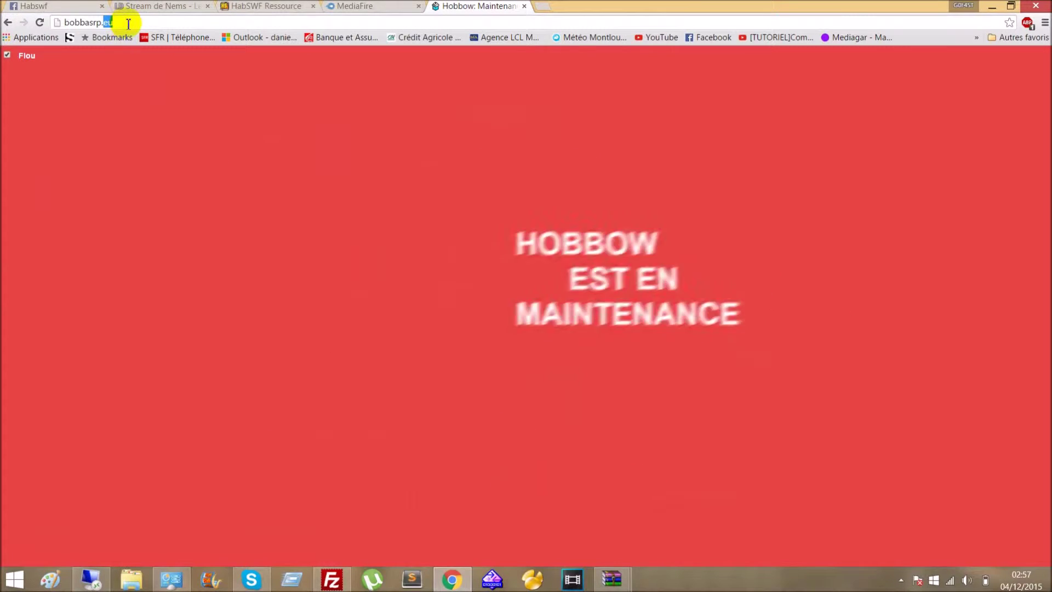
click(91, 578)
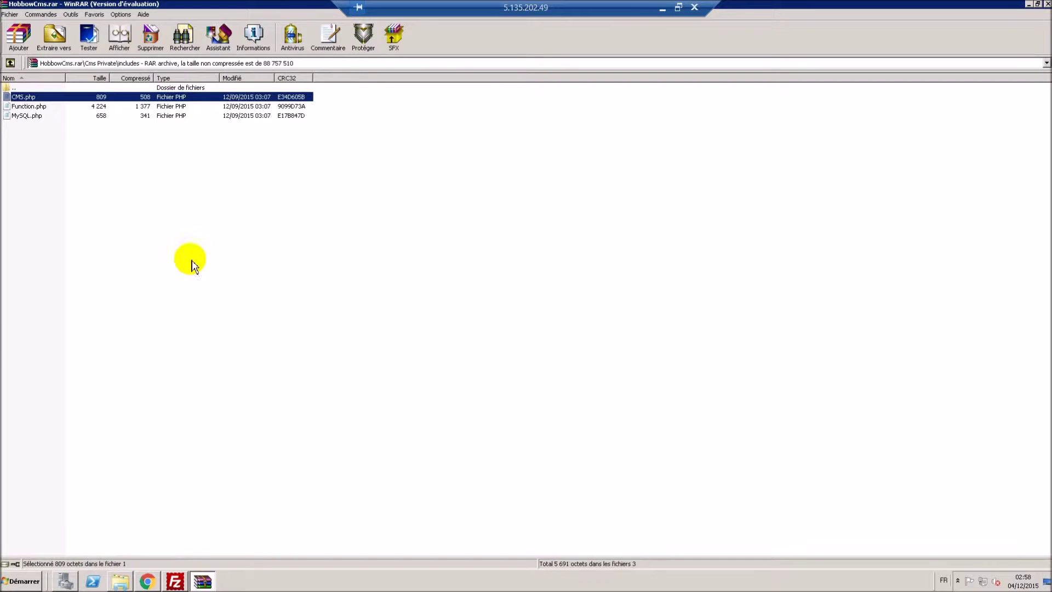
click(175, 581)
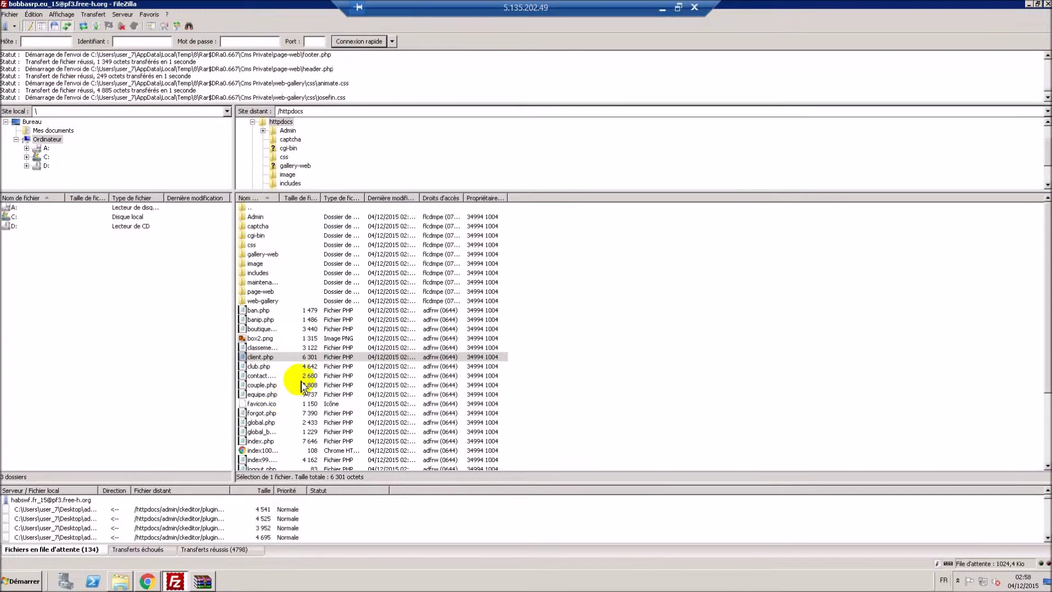
scroll(439, 415, down, 1)
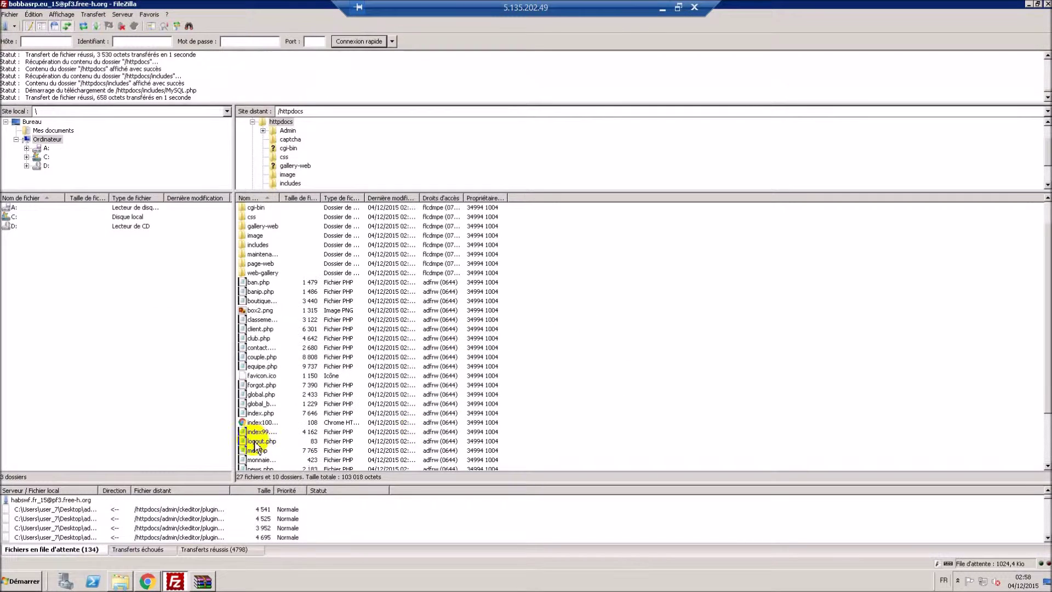
click(261, 413)
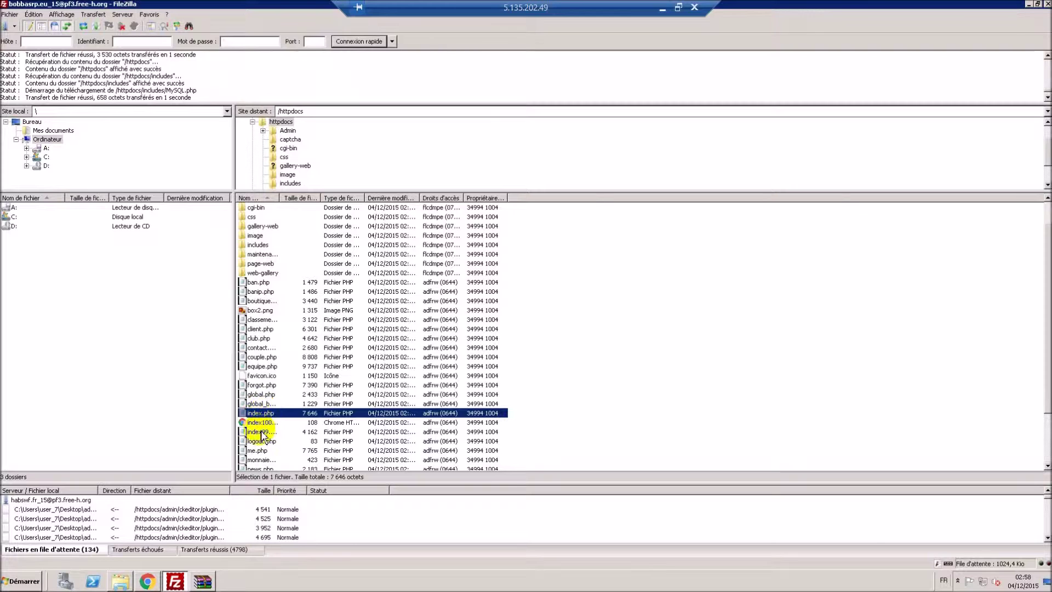
Step: Return to the local browser, load bobbasrp.eu/index99.php, and log out of the site's current account
click(662, 11)
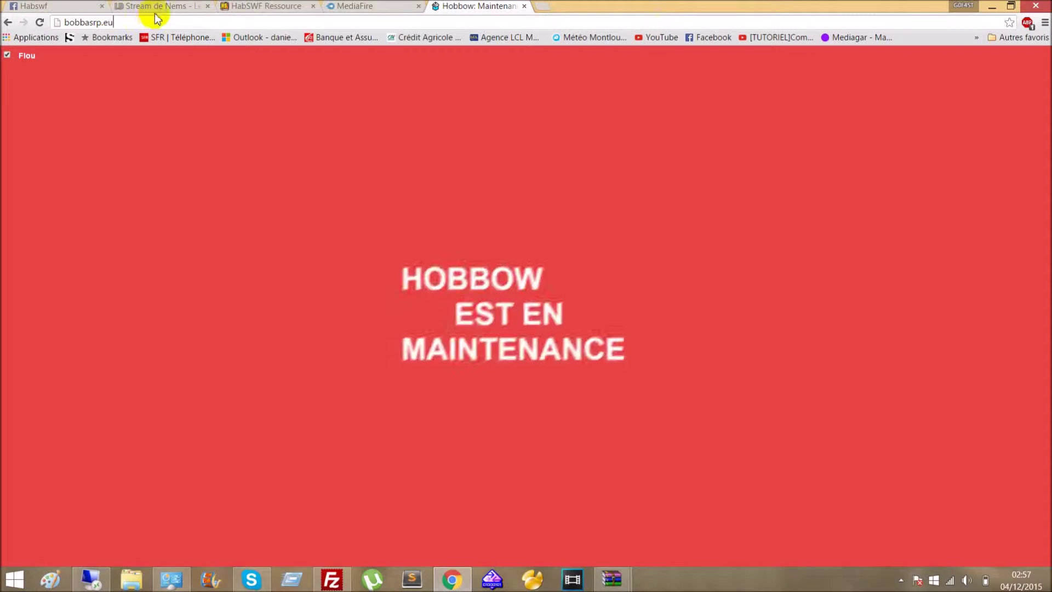
click(141, 22)
text(index99.php)
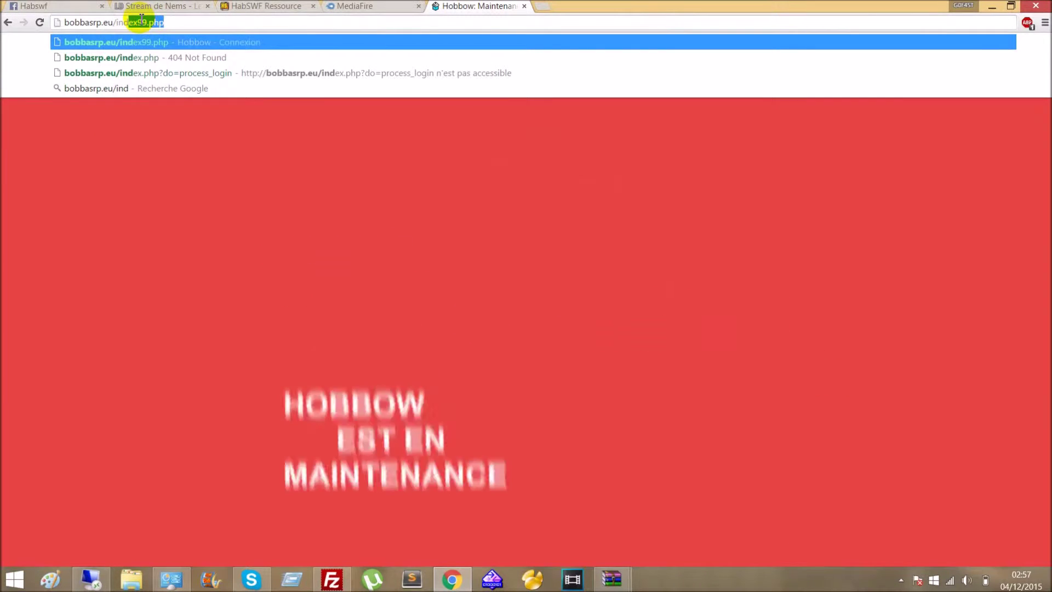
key(Return)
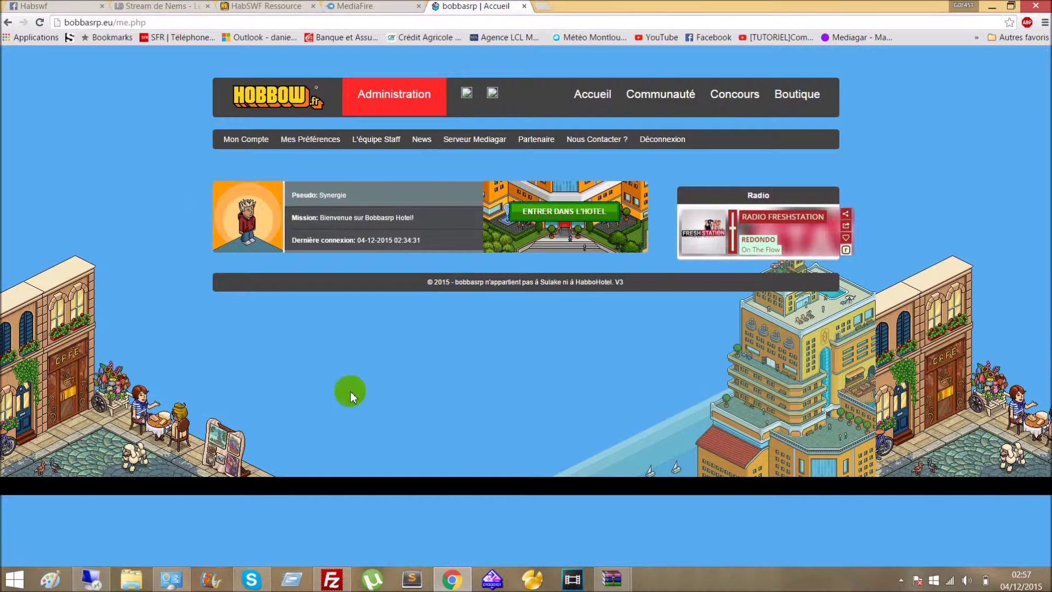
click(682, 140)
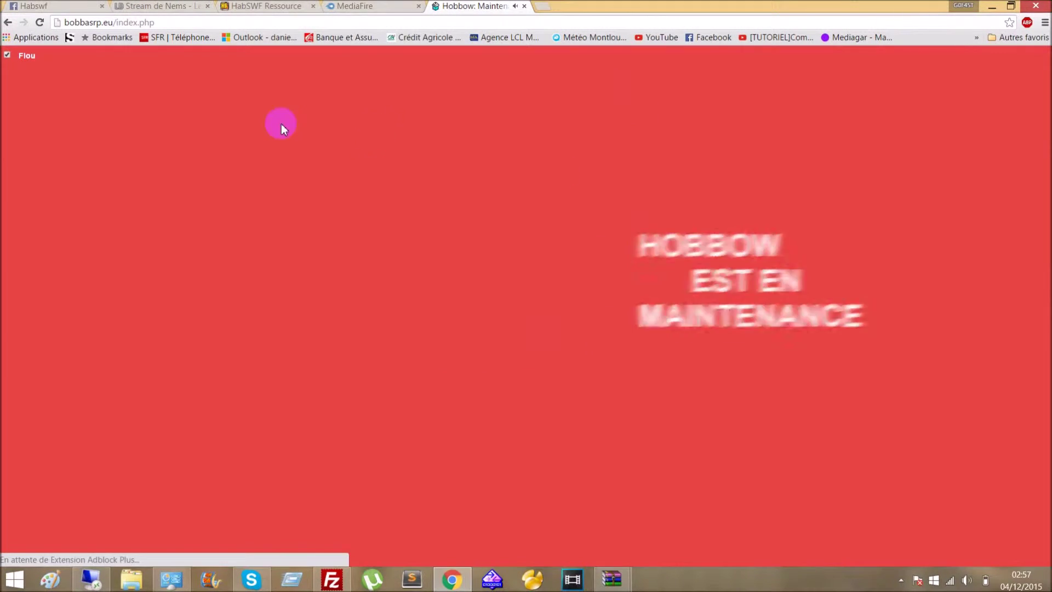
Step: Load bobbasrp.eu/index99.php in the browser
click(167, 22)
click(138, 23)
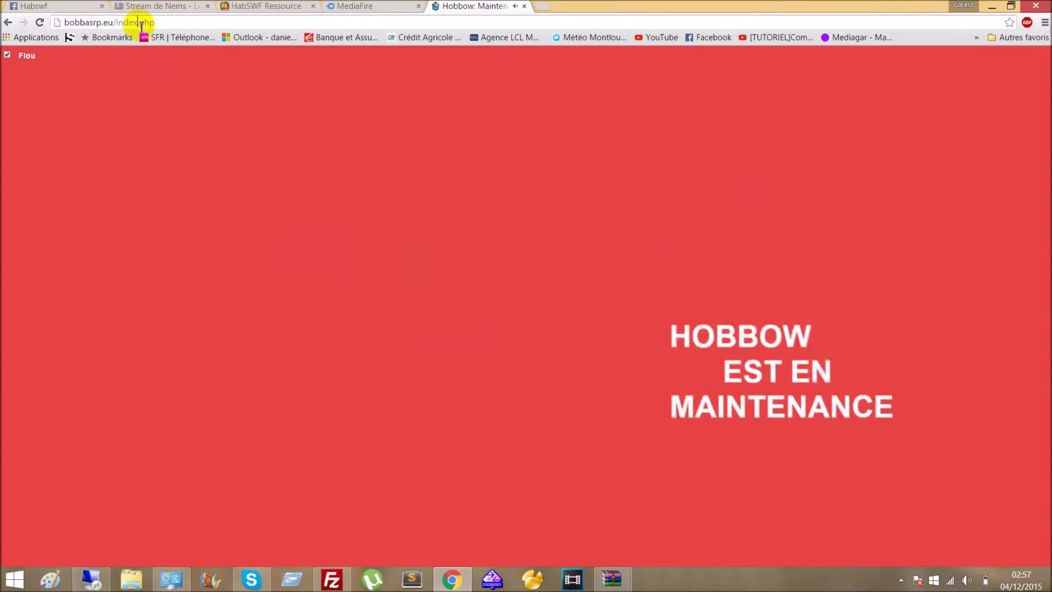
text(99)
key(Return)
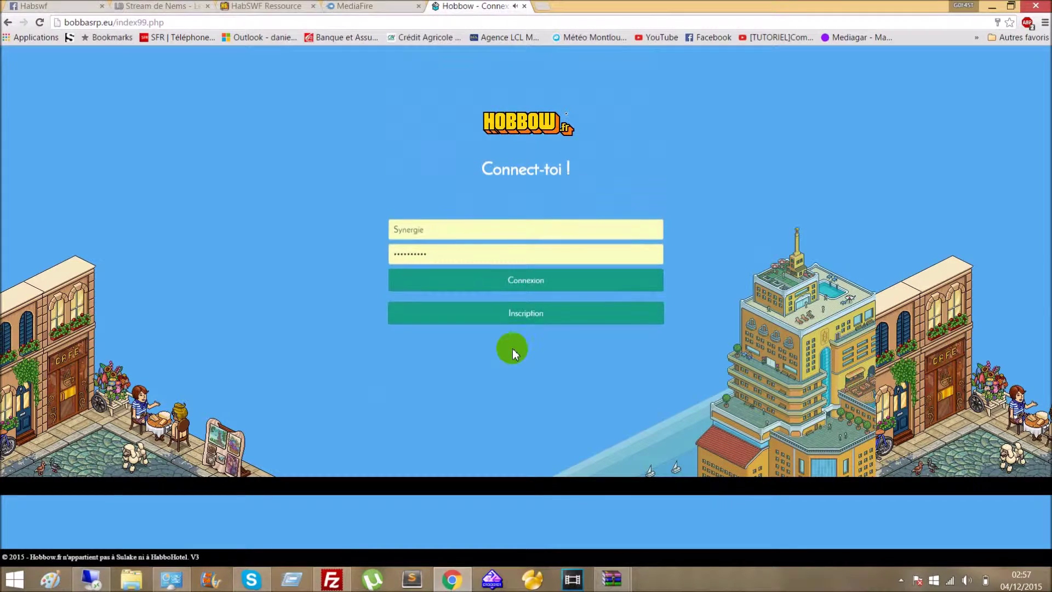
Step: View the HTML source of the index99.php login page, and return to the page itself
key(ctrl+u)
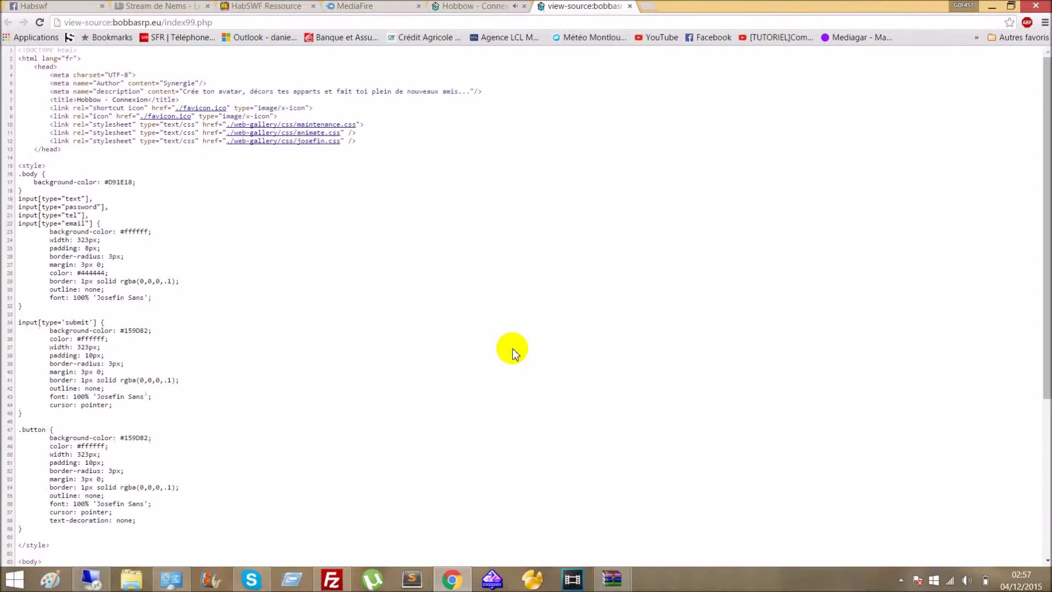
click(632, 6)
right_click(569, 366)
right_click(609, 350)
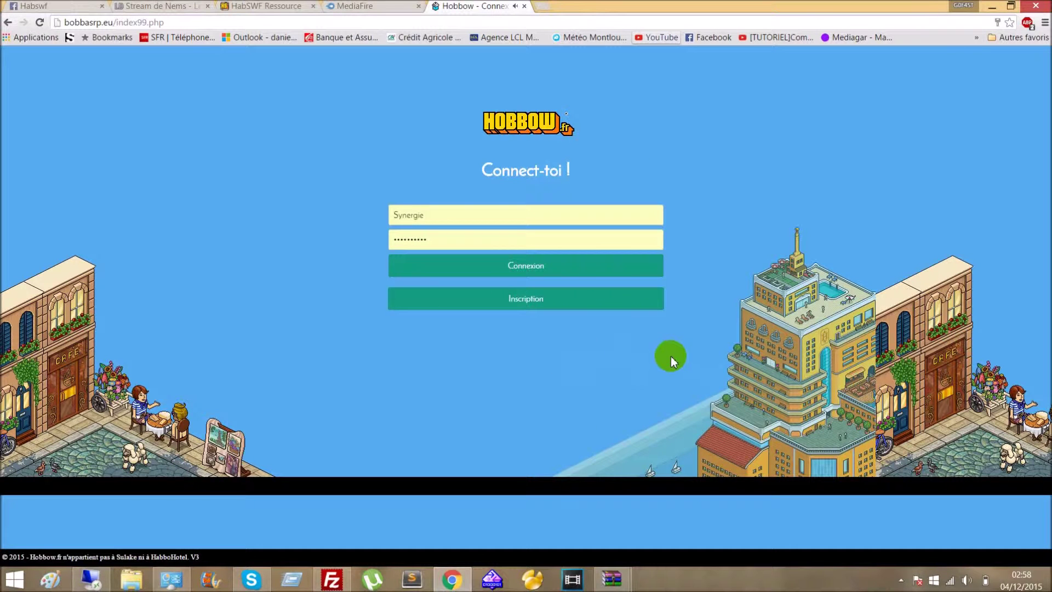
Step: Lower Chrome's sound to near zero in the Windows volume mixer, and close the mixer
click(972, 582)
click(963, 549)
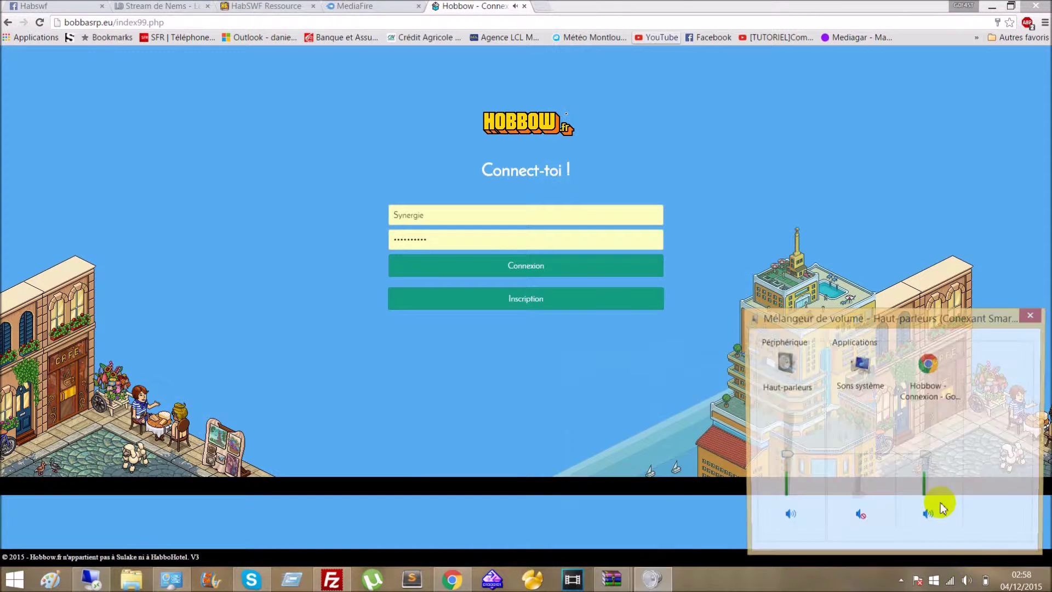
drag(927, 463, 927, 496)
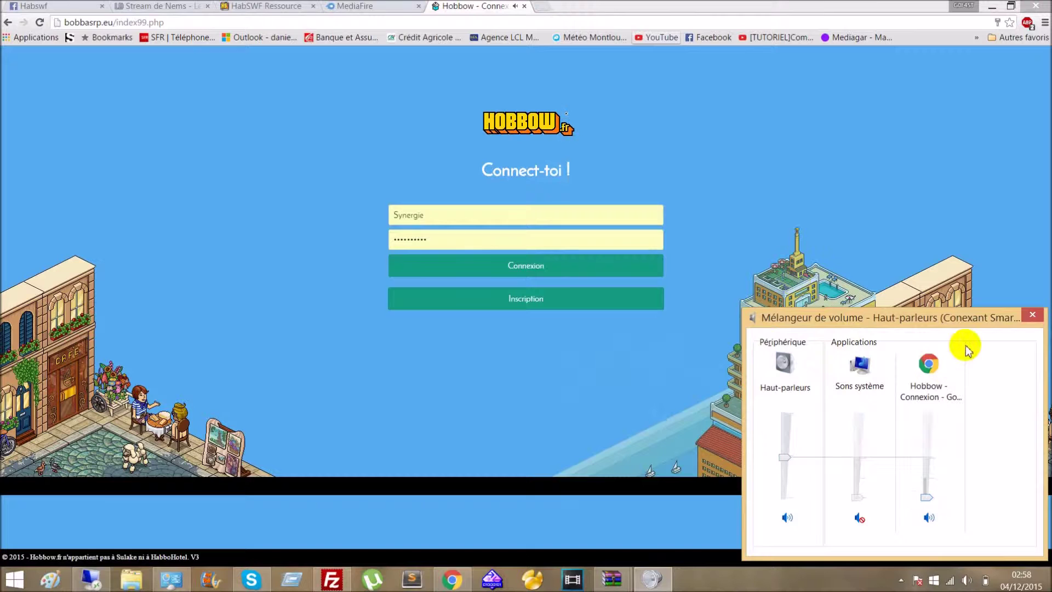
click(1032, 314)
click(482, 359)
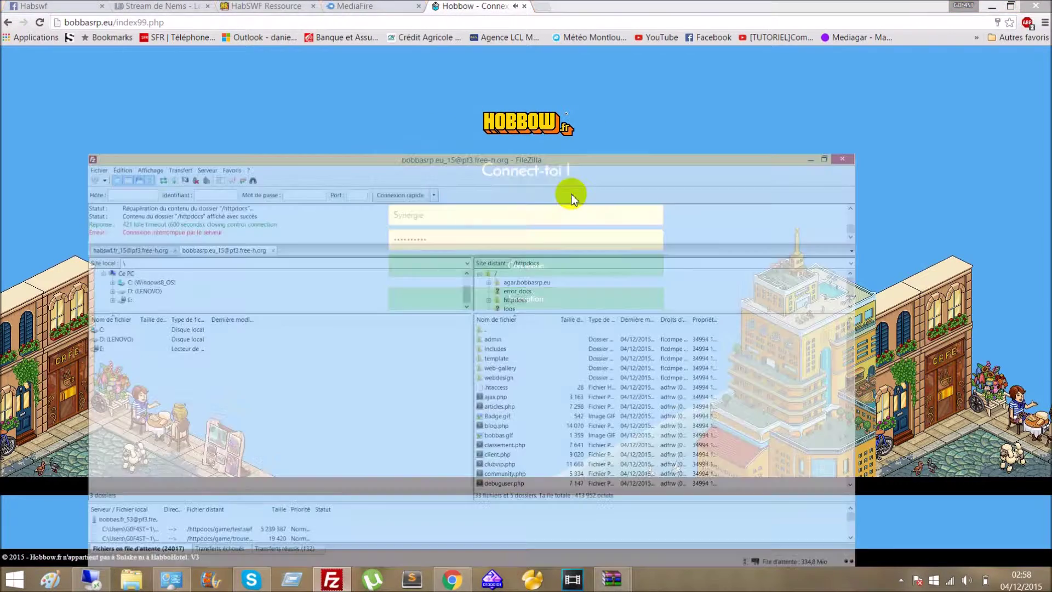
Step: Switch to FileZilla on the remote desktop and open index99.php from the remote httpdocs folder for editing
click(331, 579)
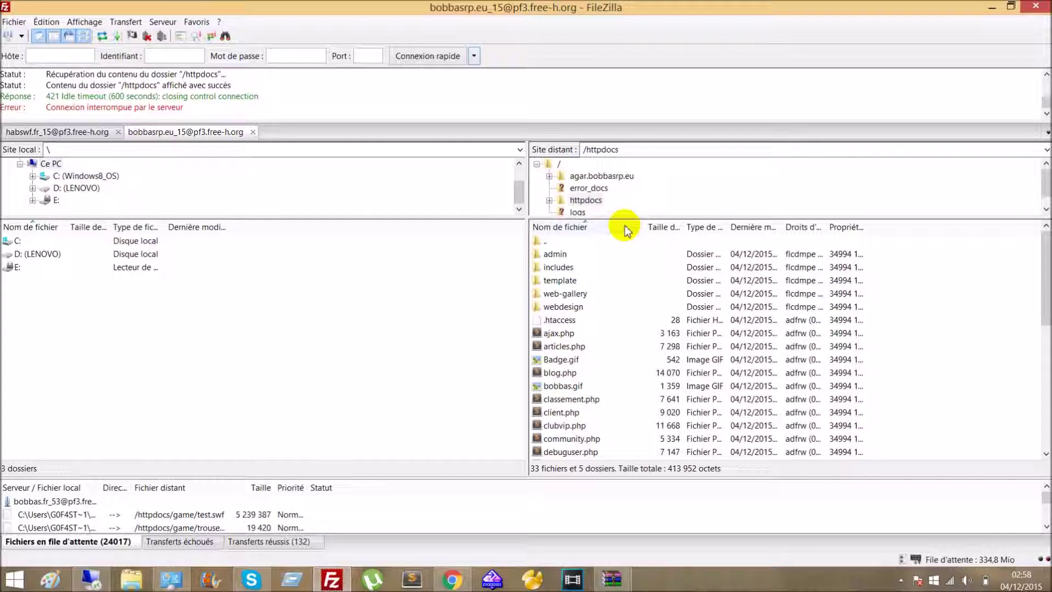
click(82, 579)
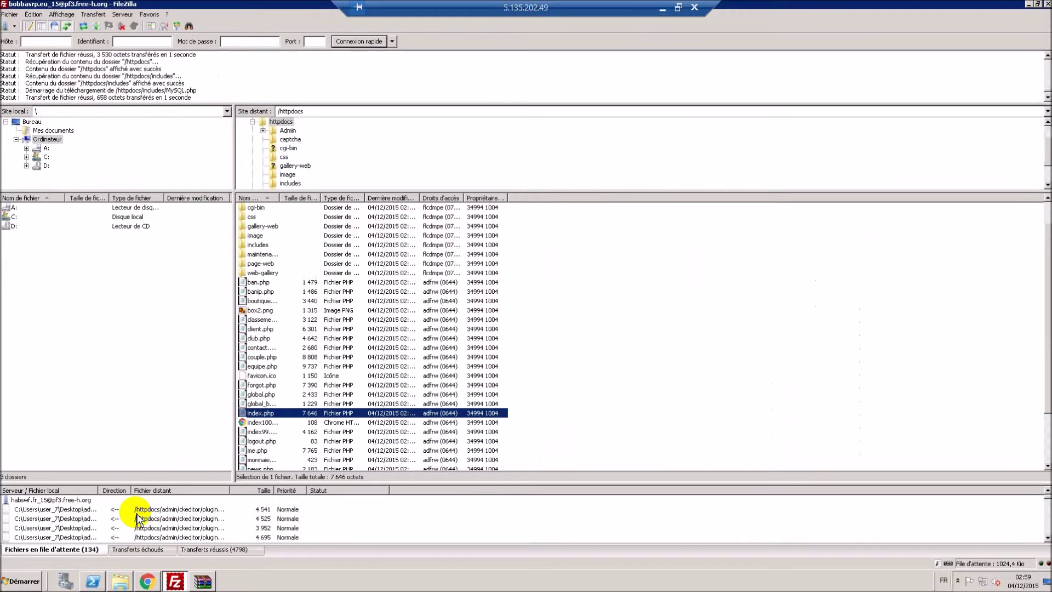
scroll(271, 408, down, 1)
right_click(271, 404)
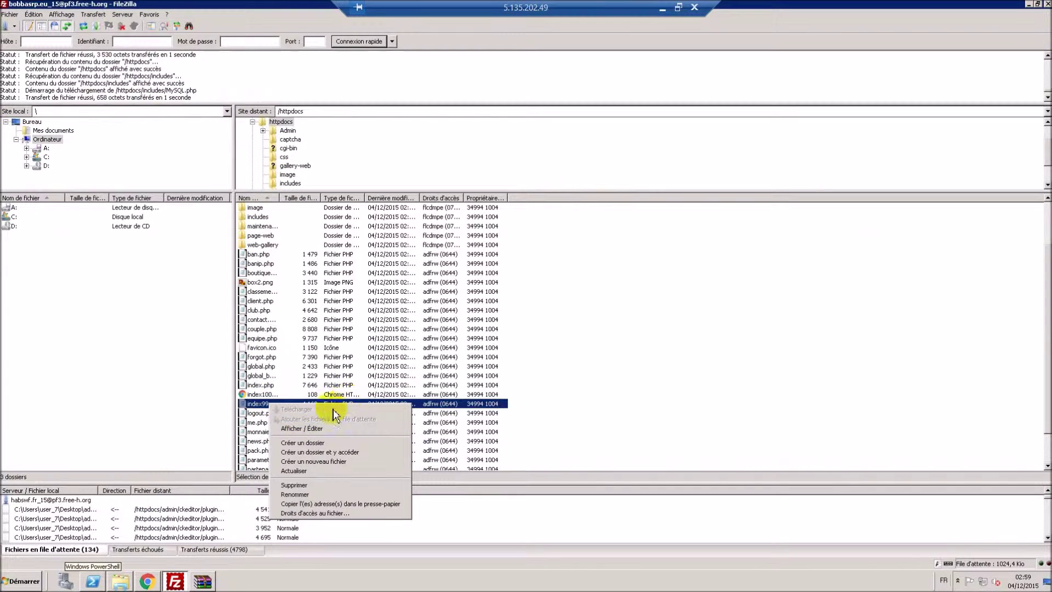
click(315, 428)
scroll(465, 233, up, 6)
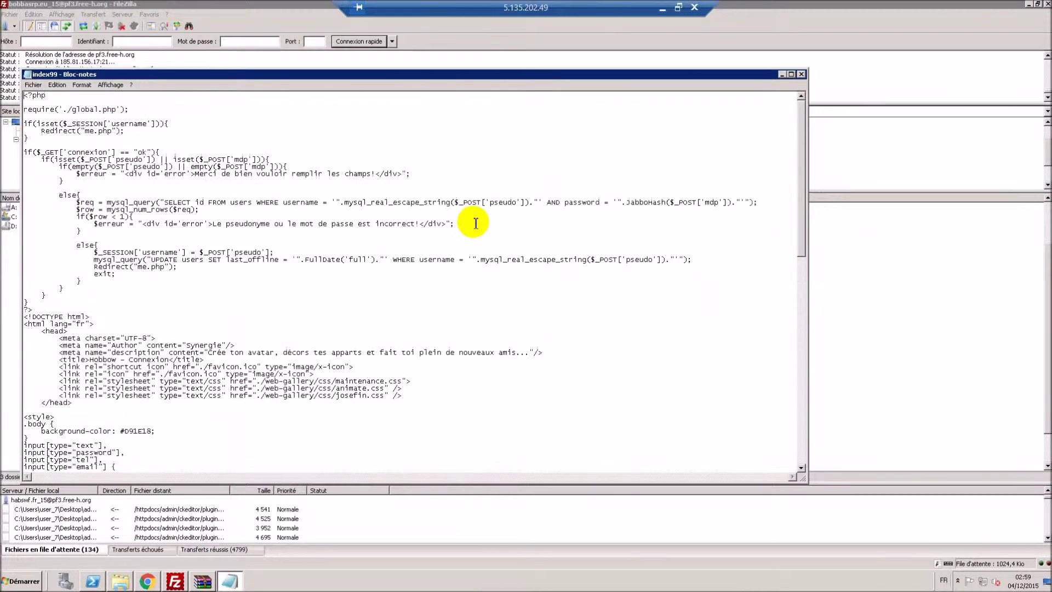
Step: Examine the login PHP block, page head, CSS styles and body markup of index99.php
drag(24, 153, 336, 204)
click(394, 425)
drag(194, 315, 353, 395)
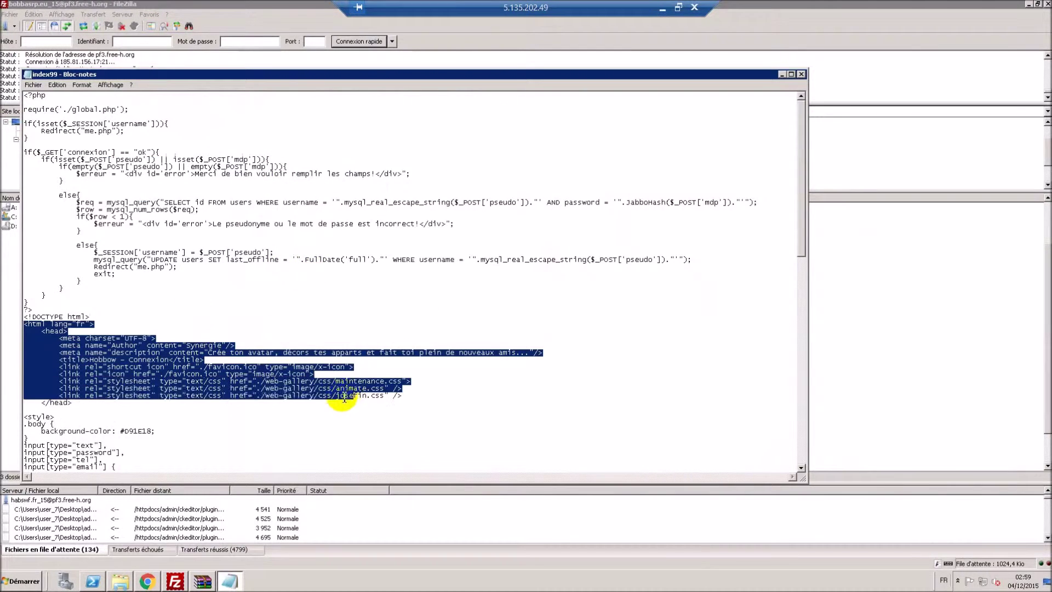
scroll(246, 326, down, 7)
click(260, 317)
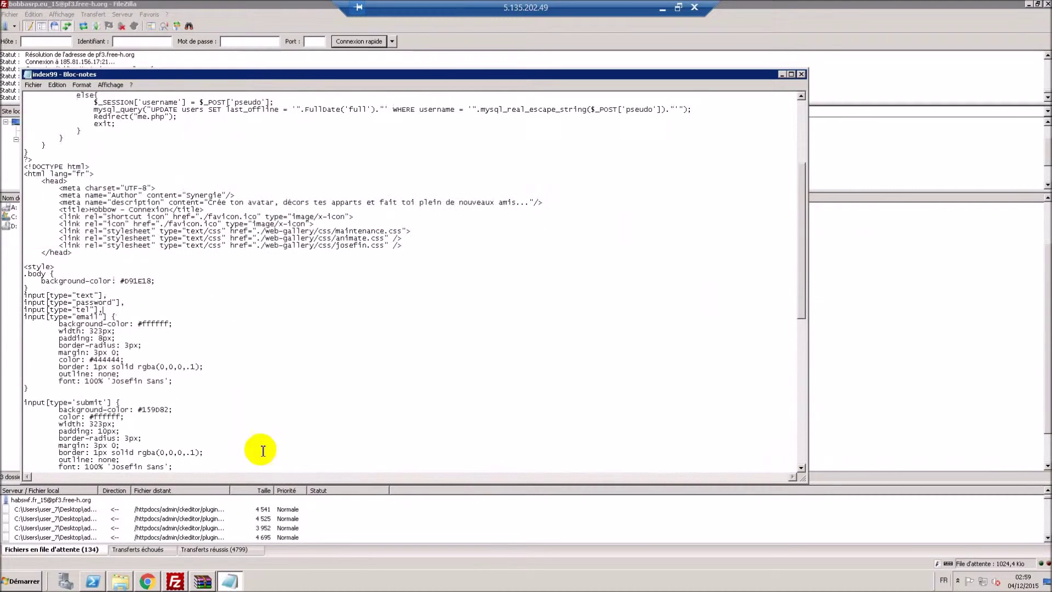
shift+click(263, 444)
scroll(277, 438, down, 11)
scroll(290, 430, down, 5)
click(452, 161)
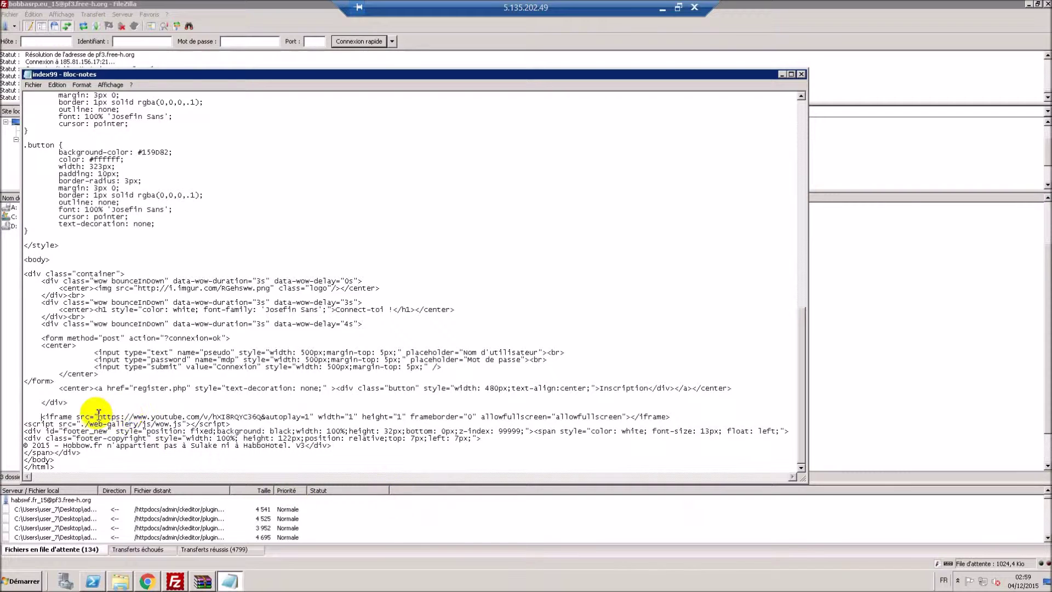
Step: Delete the YouTube autoplay address from the iframe source near the end of index99.php
drag(100, 417, 305, 420)
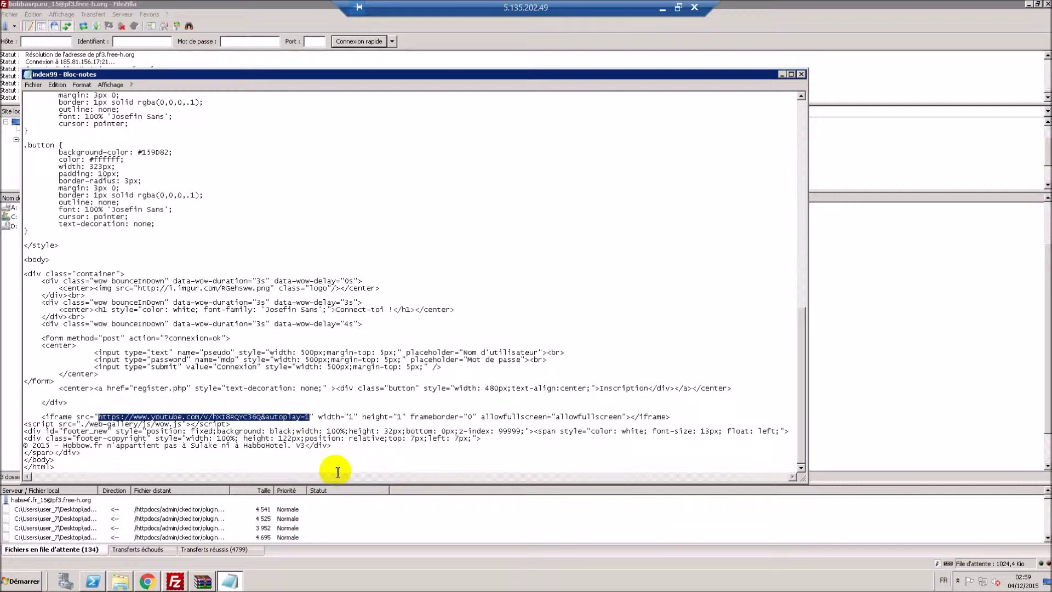
key(BackSpace)
scroll(142, 378, up, 2)
scroll(181, 433, down, 1)
scroll(223, 419, down, 1)
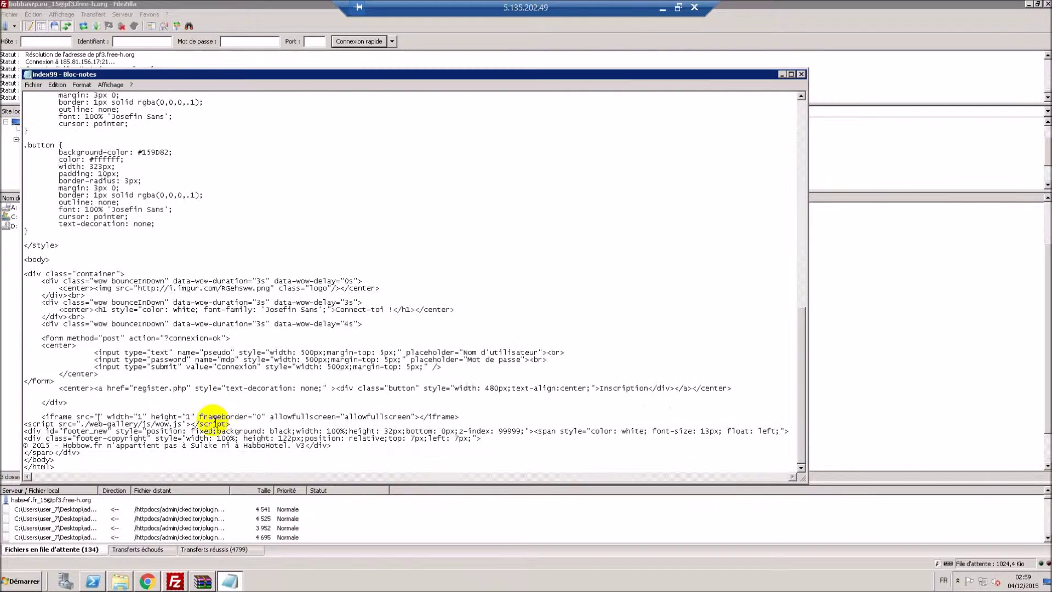
click(183, 402)
Step: Point out the imgur logo image address in index99.php, and cancel the attempt to close the file
scroll(389, 359, up, 2)
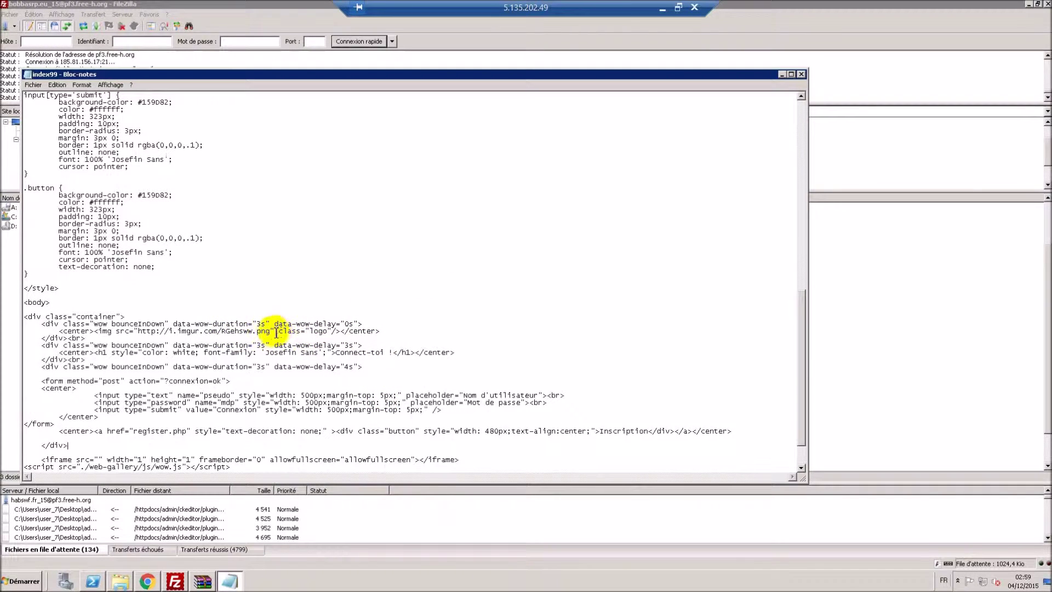
drag(269, 333, 127, 332)
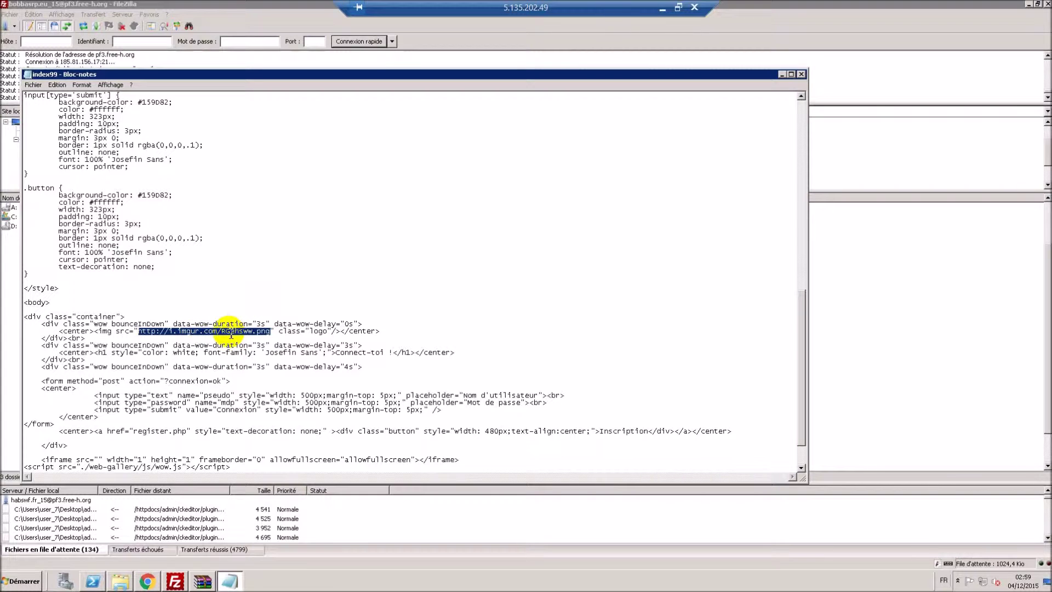
right_click(231, 332)
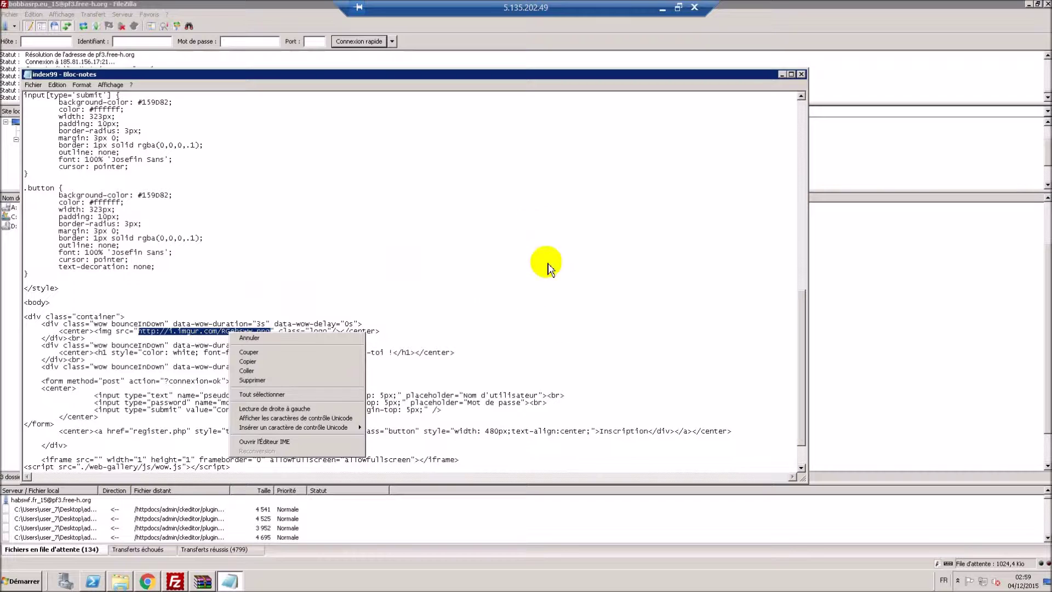
click(549, 266)
click(801, 74)
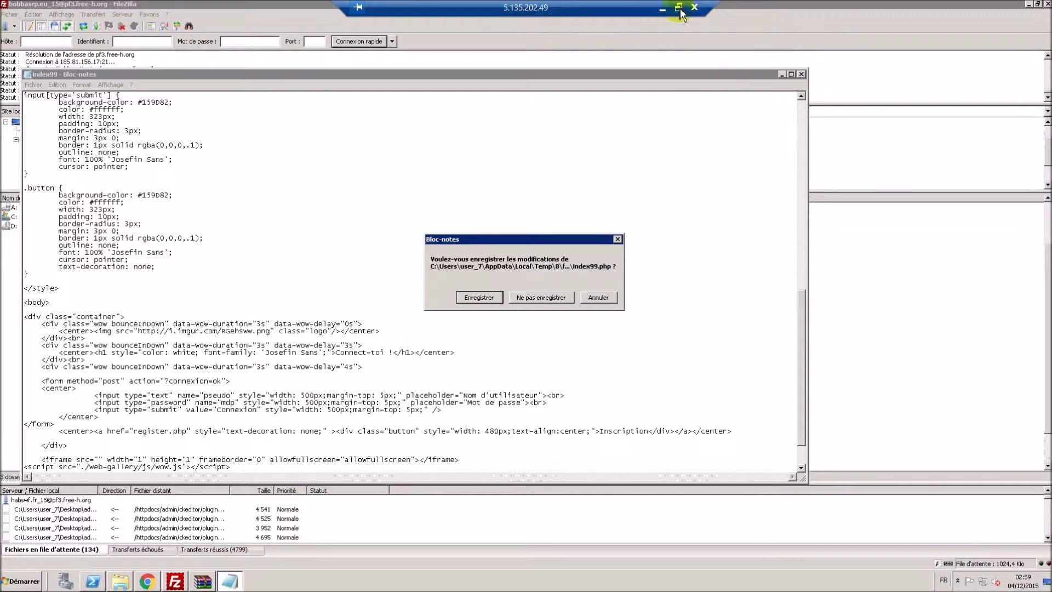
click(598, 297)
Step: Leave the remote desktop and open the site's registration page, register.php, in the local Chrome browser
click(662, 9)
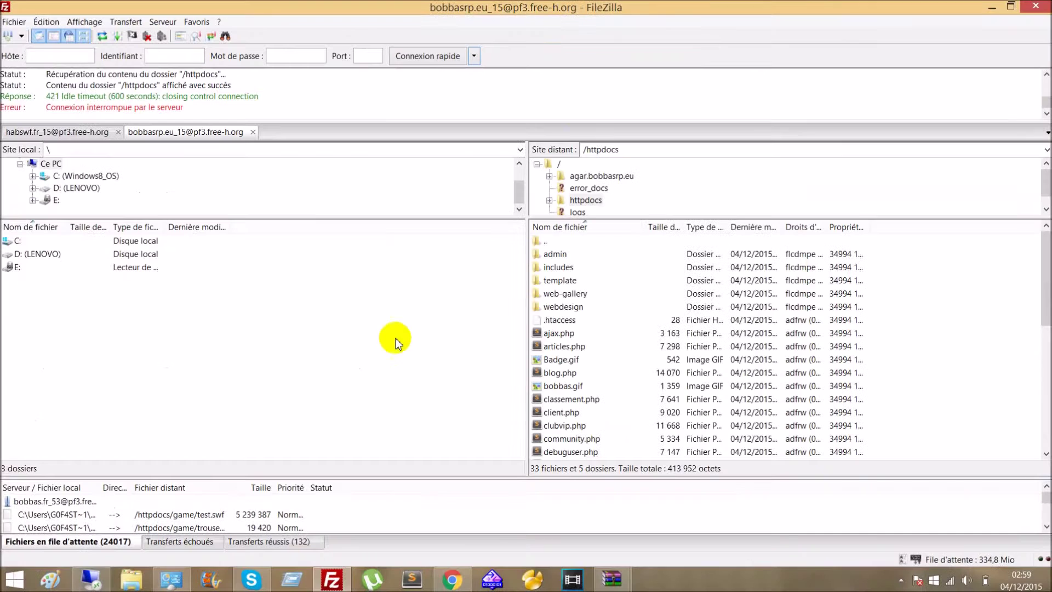
click(450, 580)
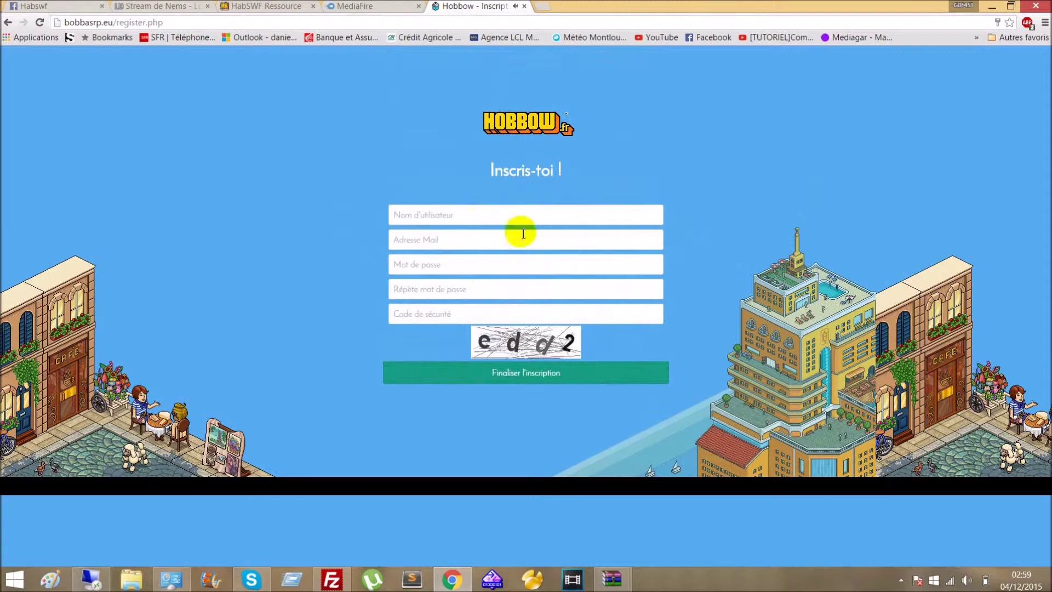
Step: Return to the remote desktop and close index99.php without saving the changes
click(332, 579)
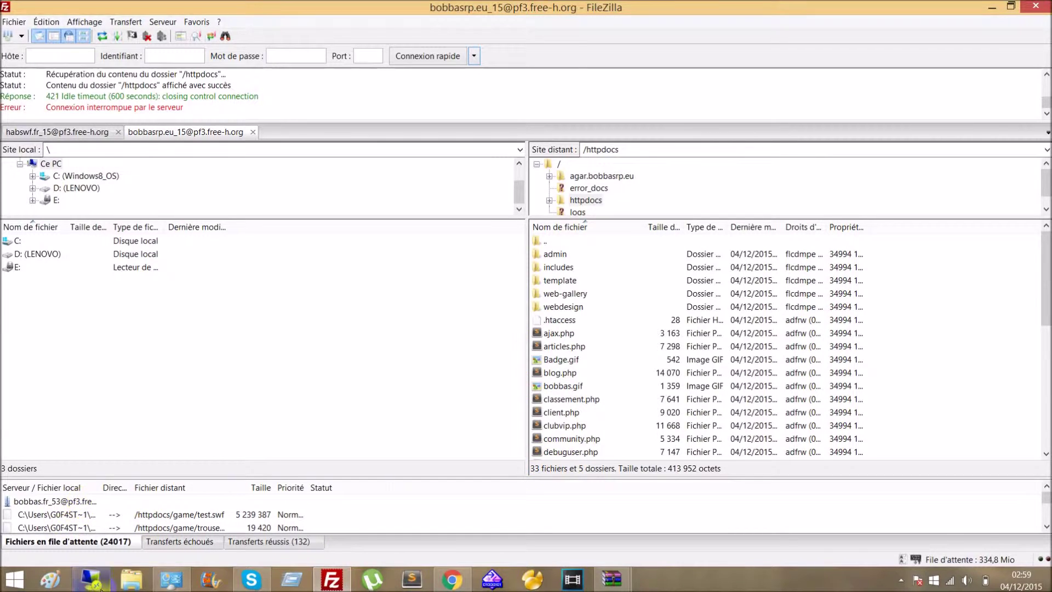
click(98, 587)
click(800, 74)
click(540, 298)
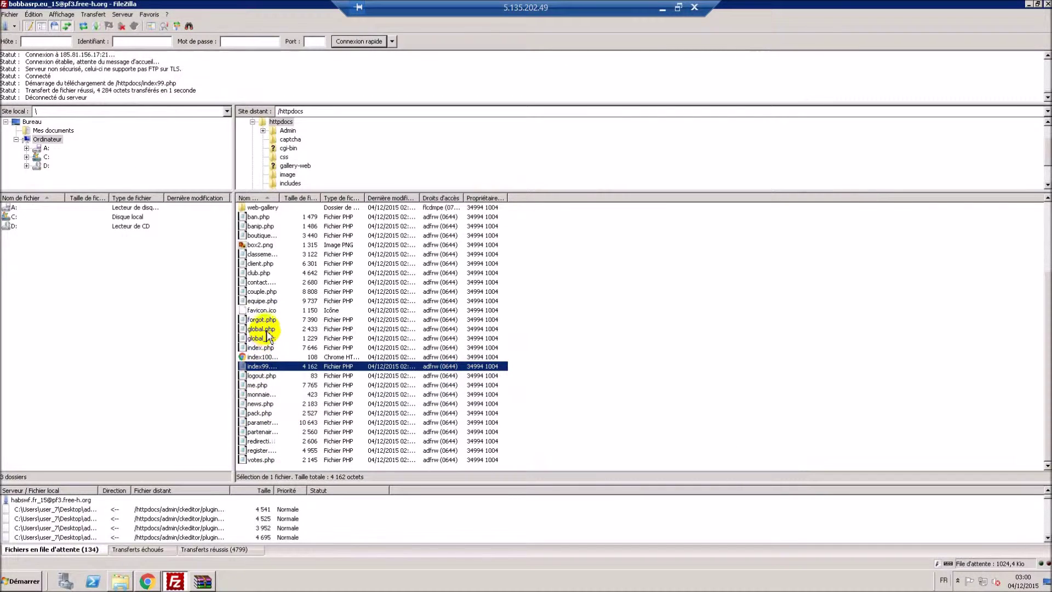
Step: Open register.php from the remote httpdocs folder for editing and locate the imgur logo image address in it
scroll(266, 329, up, 1)
scroll(271, 450, down, 1)
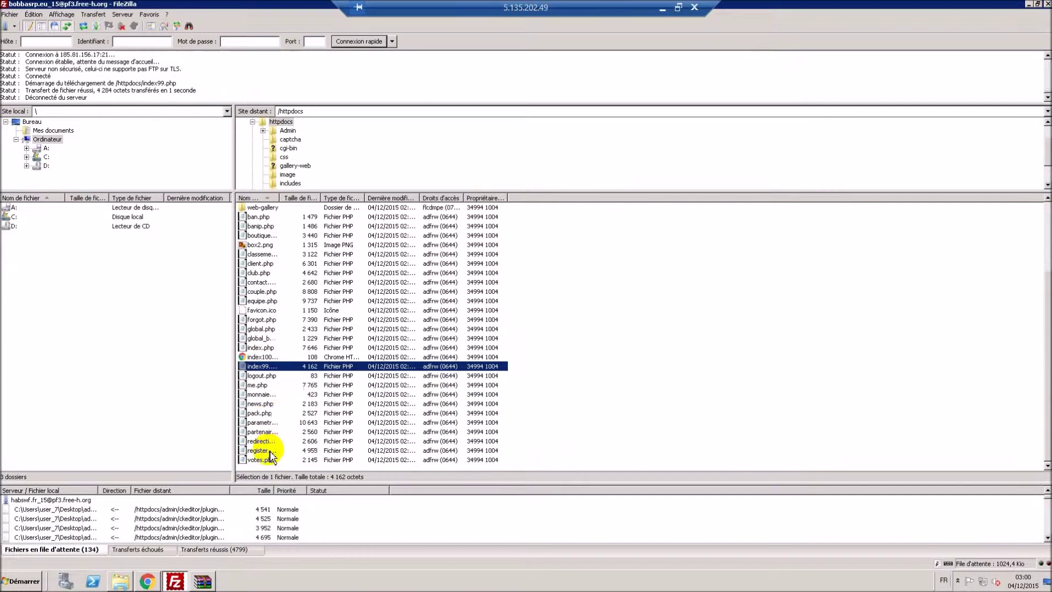
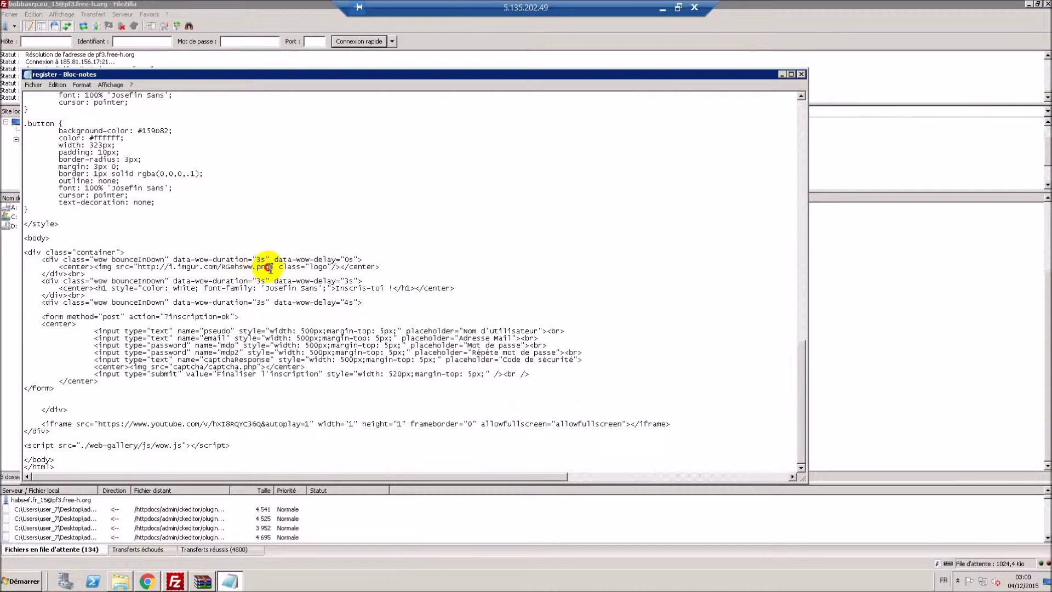
drag(270, 267, 141, 267)
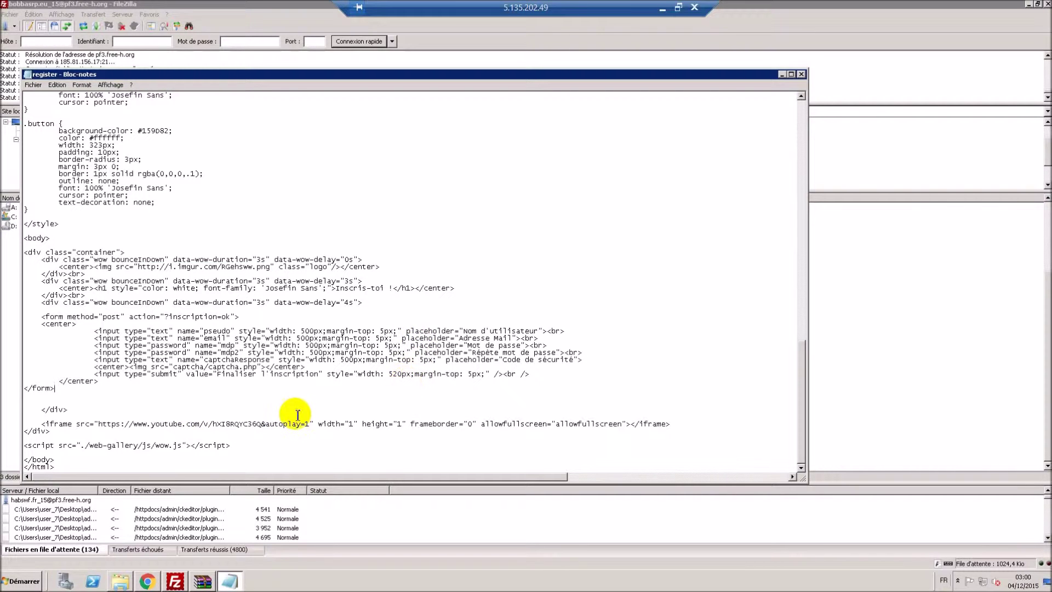
Step: Delete the YouTube autoplay address from the iframe source in register.php, and save and re-upload the file to the server
drag(310, 424, 99, 424)
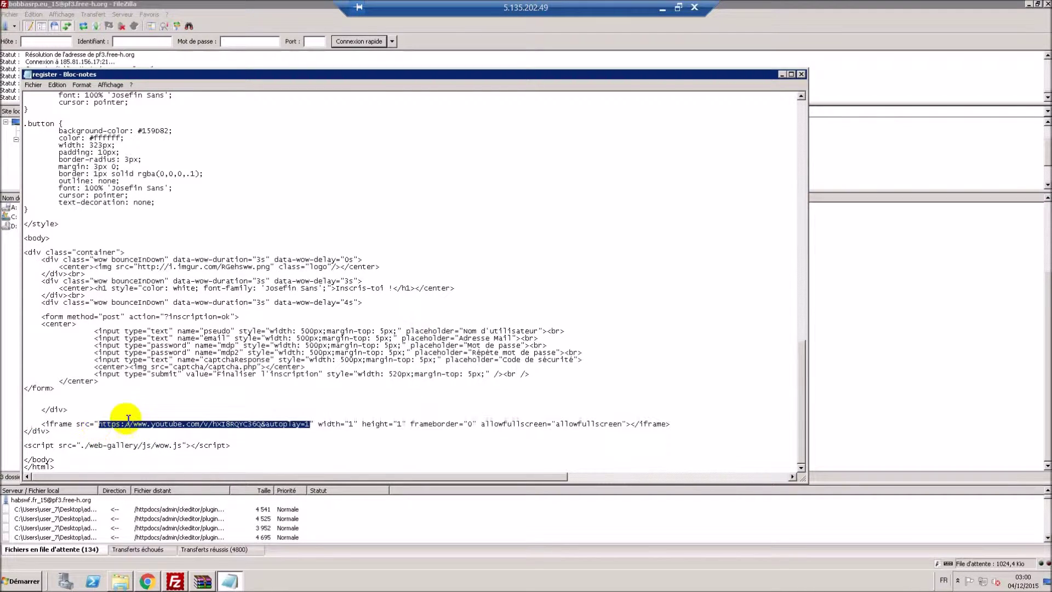
key(Delete)
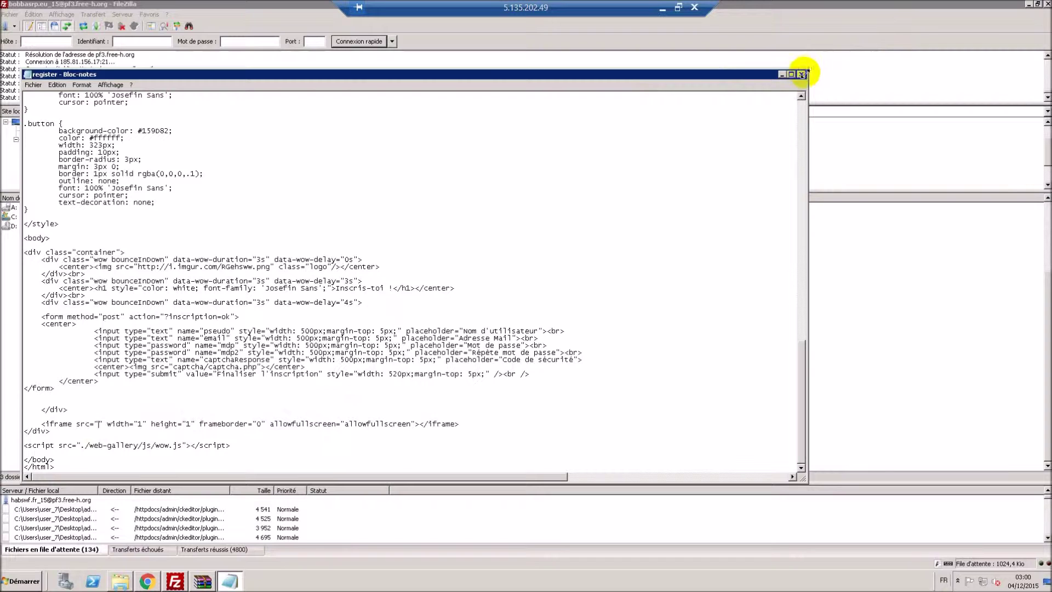
click(801, 74)
click(499, 295)
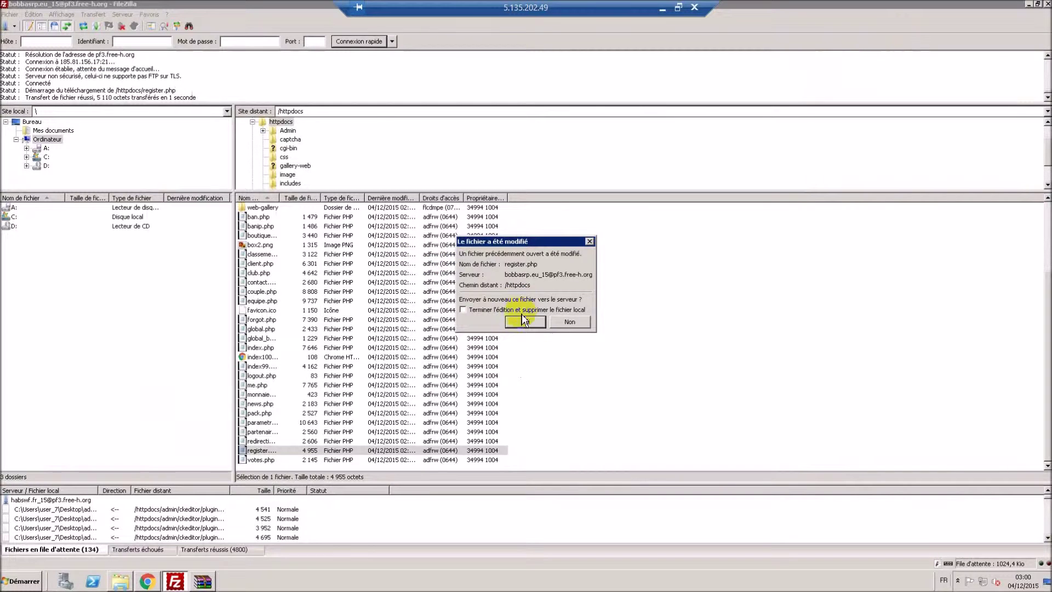
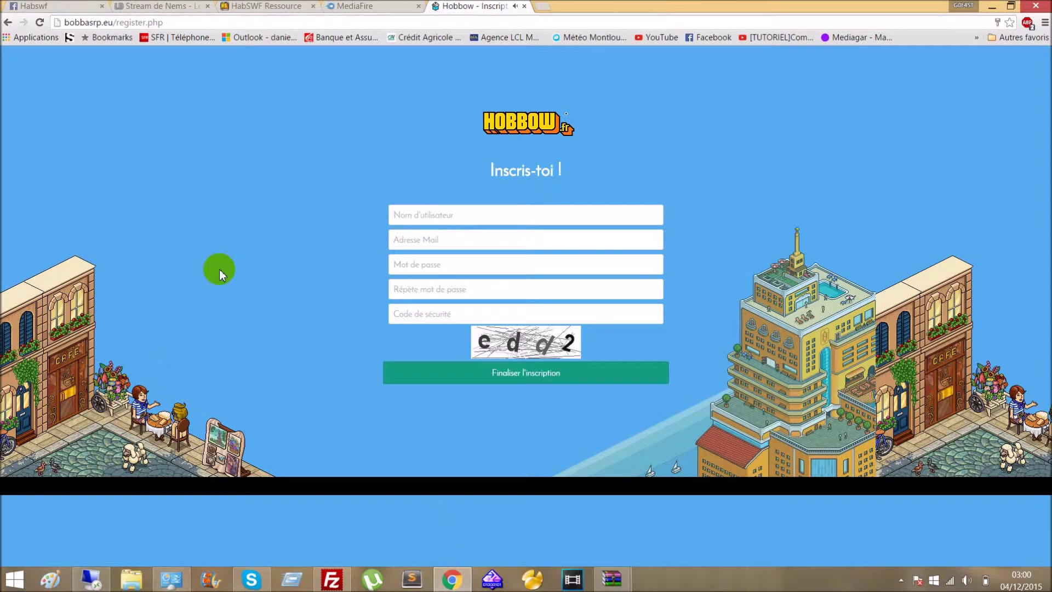
Step: Go back to the index99.php login page in the local browser, and switch to FileZilla on the remote desktop
click(8, 23)
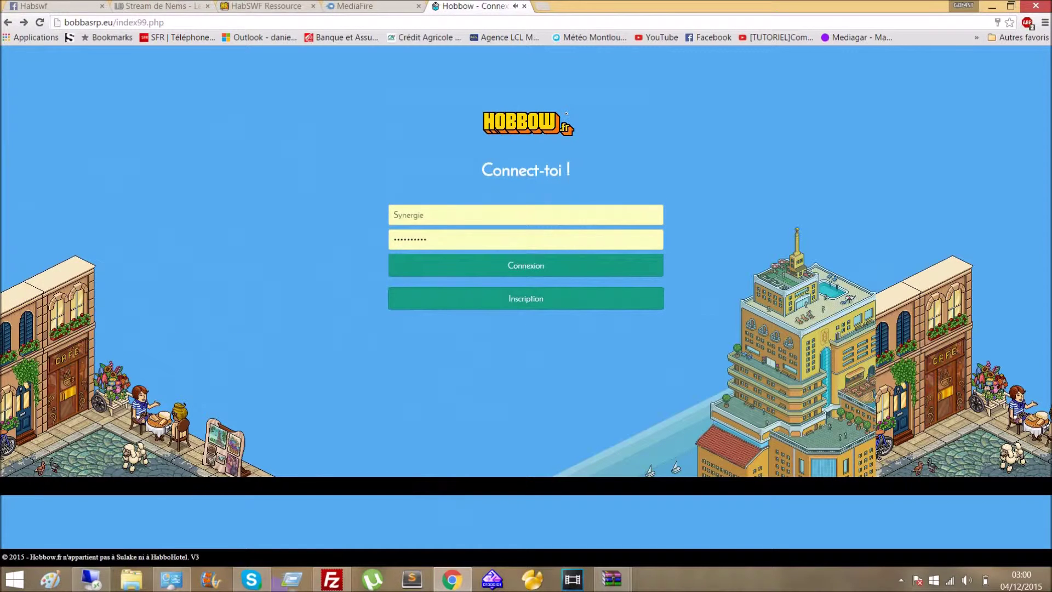
click(109, 582)
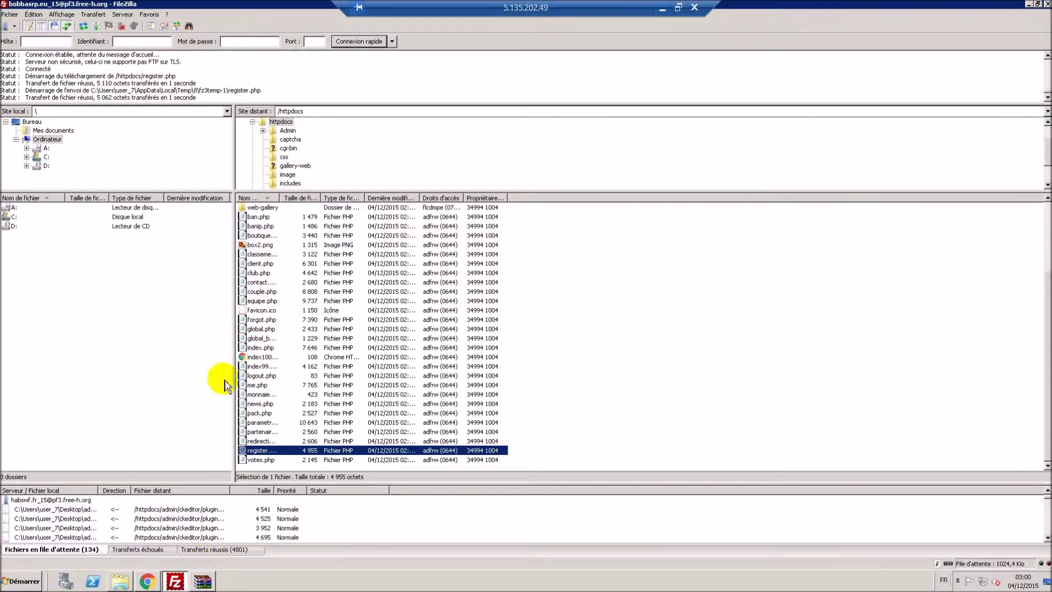